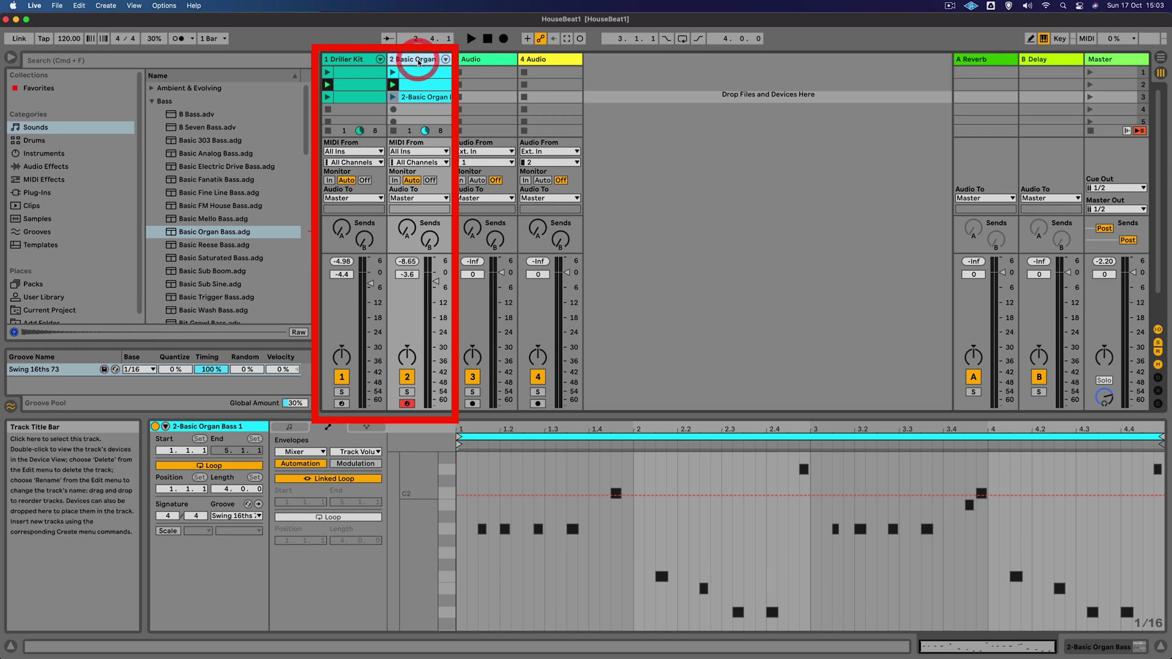
Insert two new MIDI tracks, 3 MIDI and 4 MIDI, and arm 3 MIDI for recording
click(108, 8)
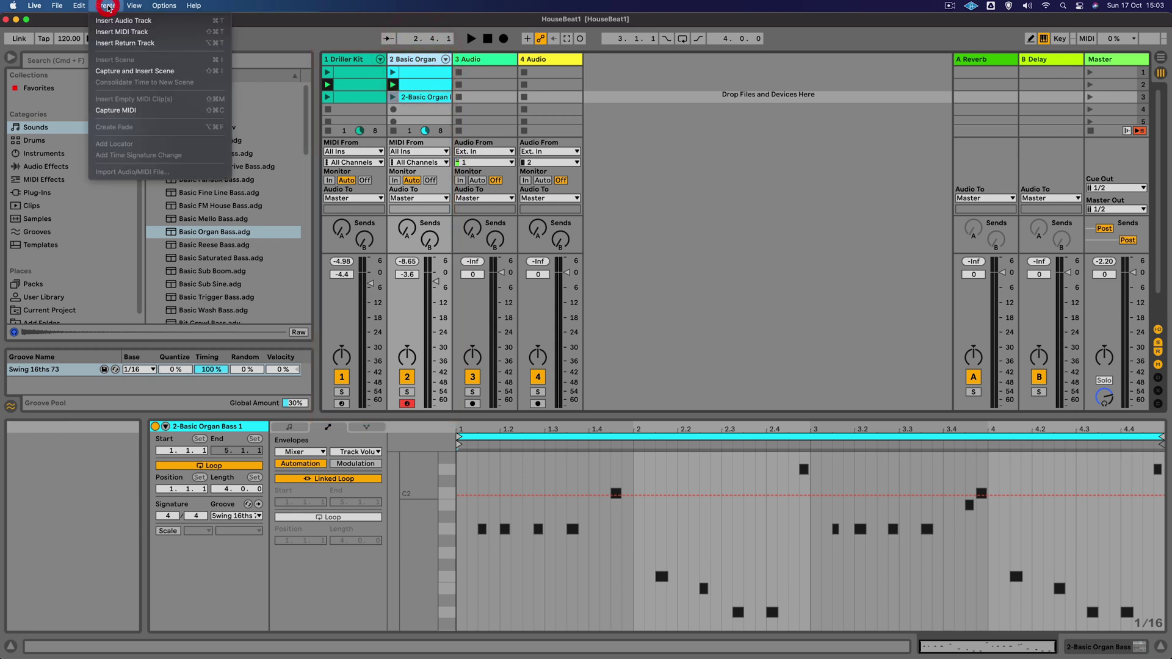
click(111, 32)
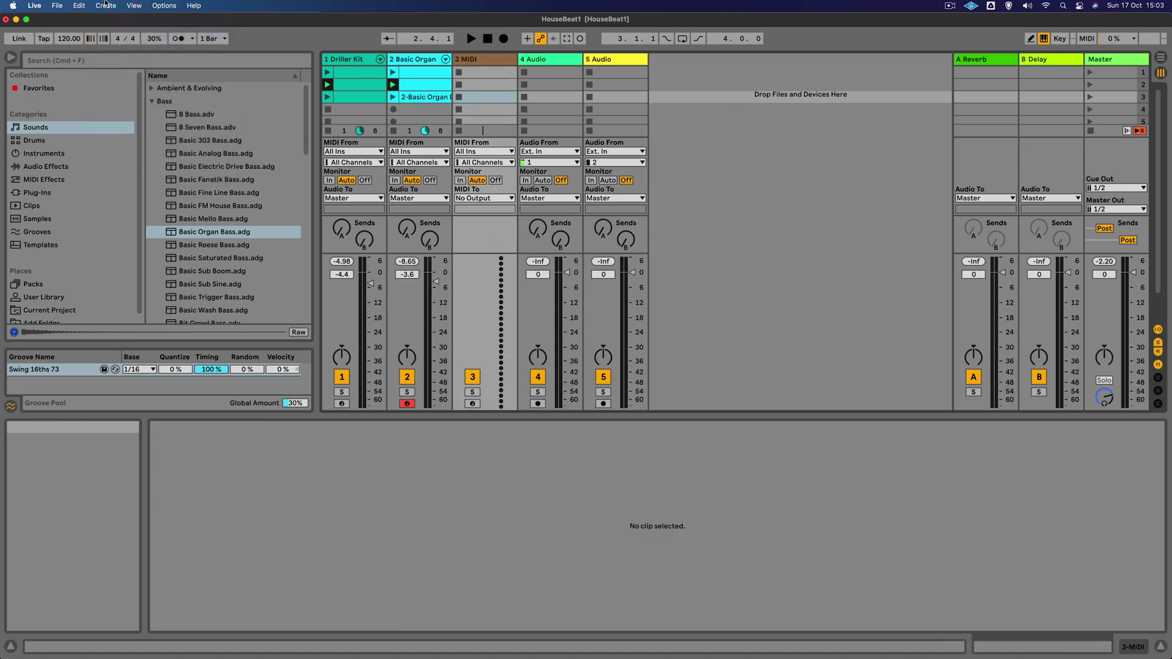
key(shift+super+t)
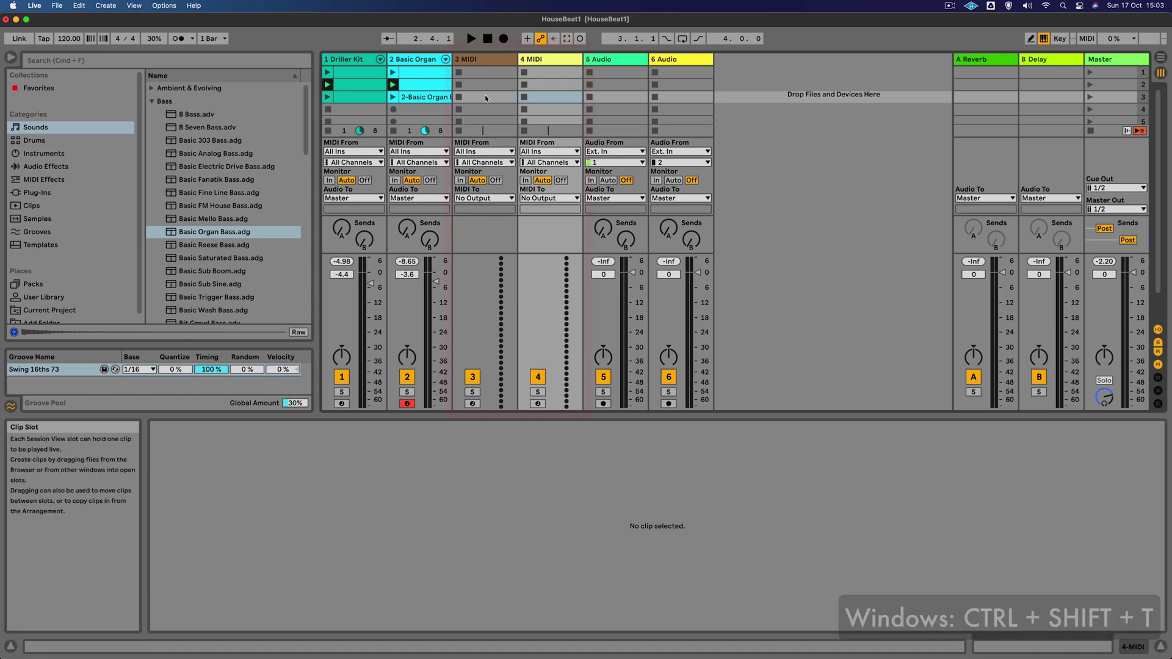
click(492, 61)
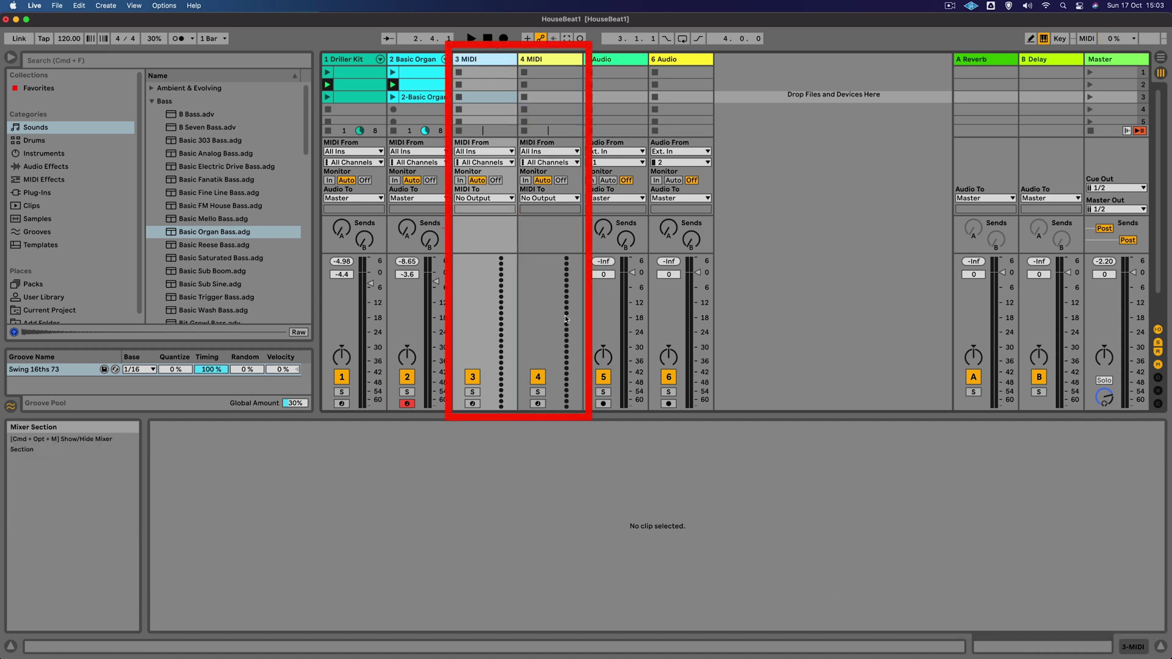
click(473, 403)
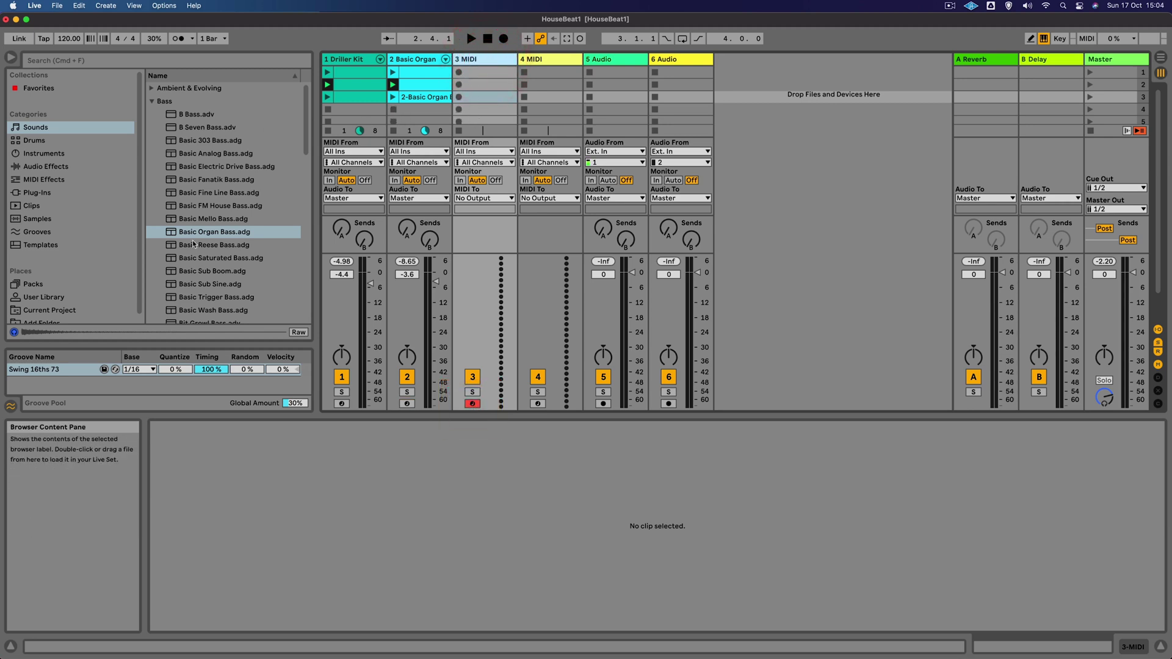
Search Sounds for 'piano' and load Grand Piano.adg from Piano & Keys onto track 3
drag(224, 417, 225, 489)
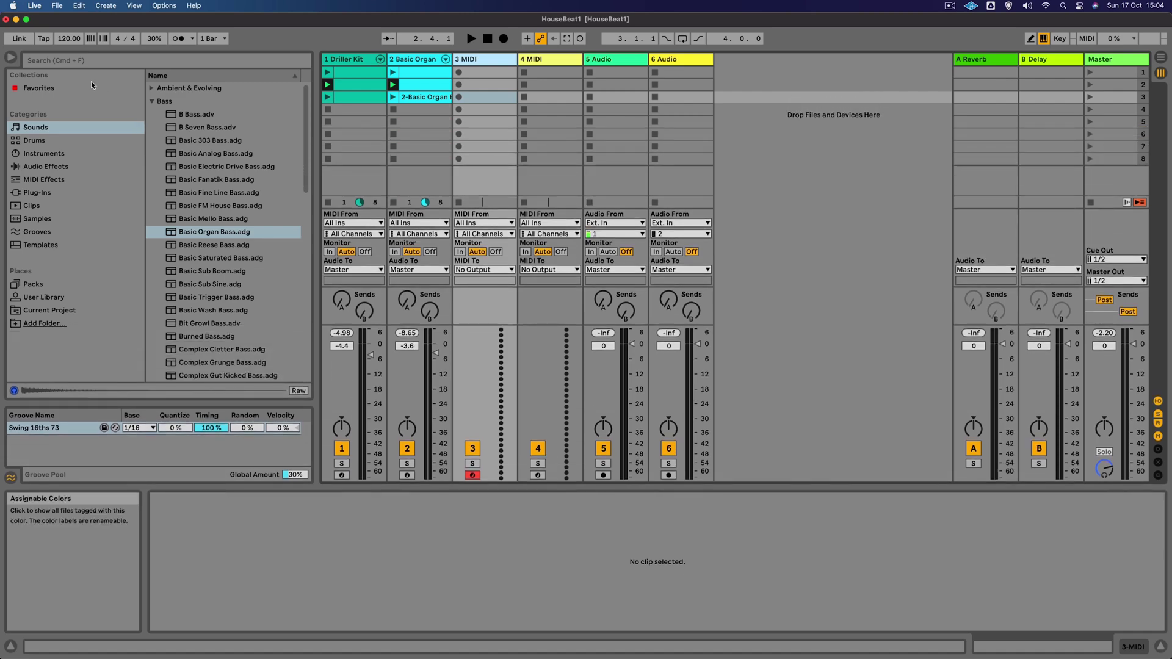
click(21, 129)
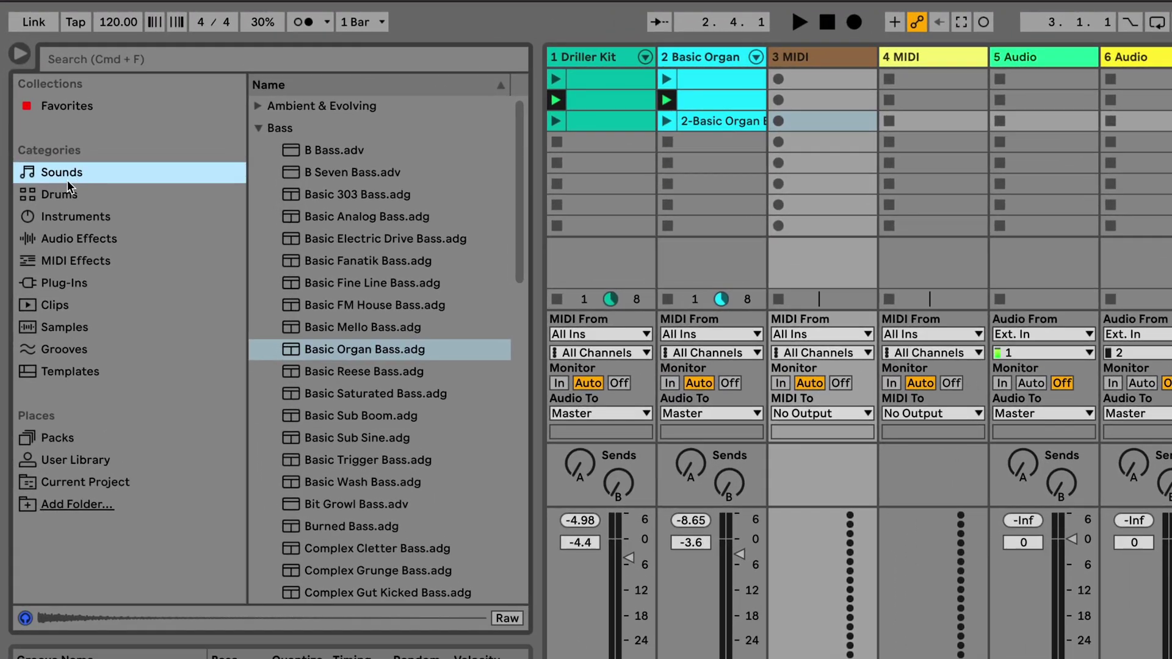
click(93, 61)
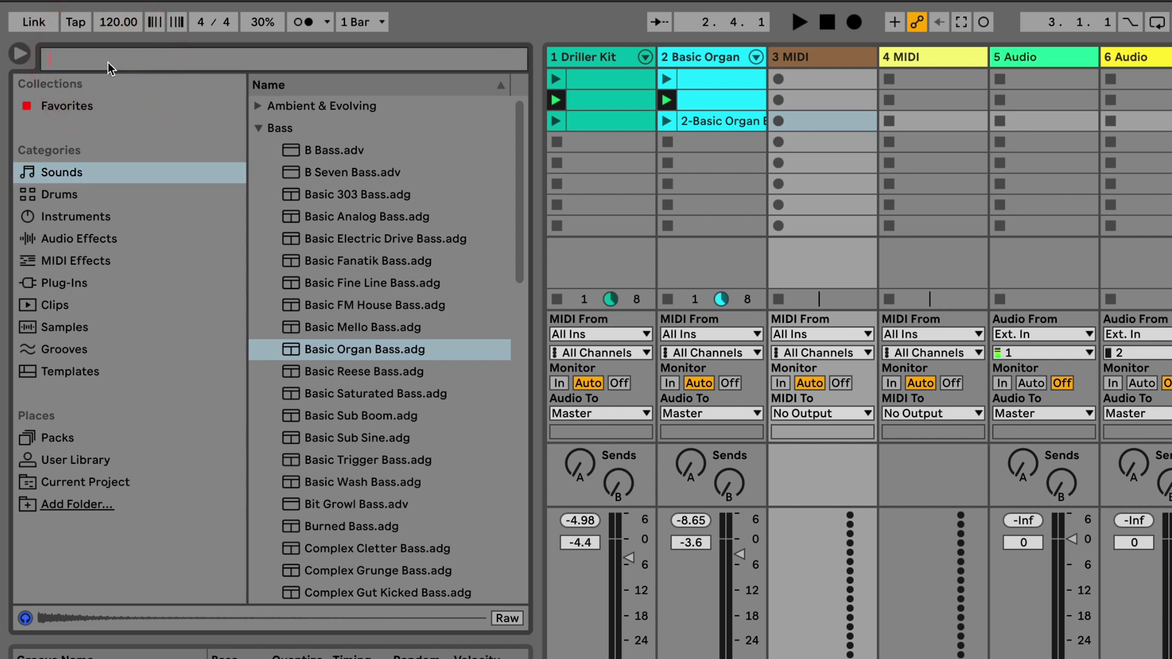
text(piano)
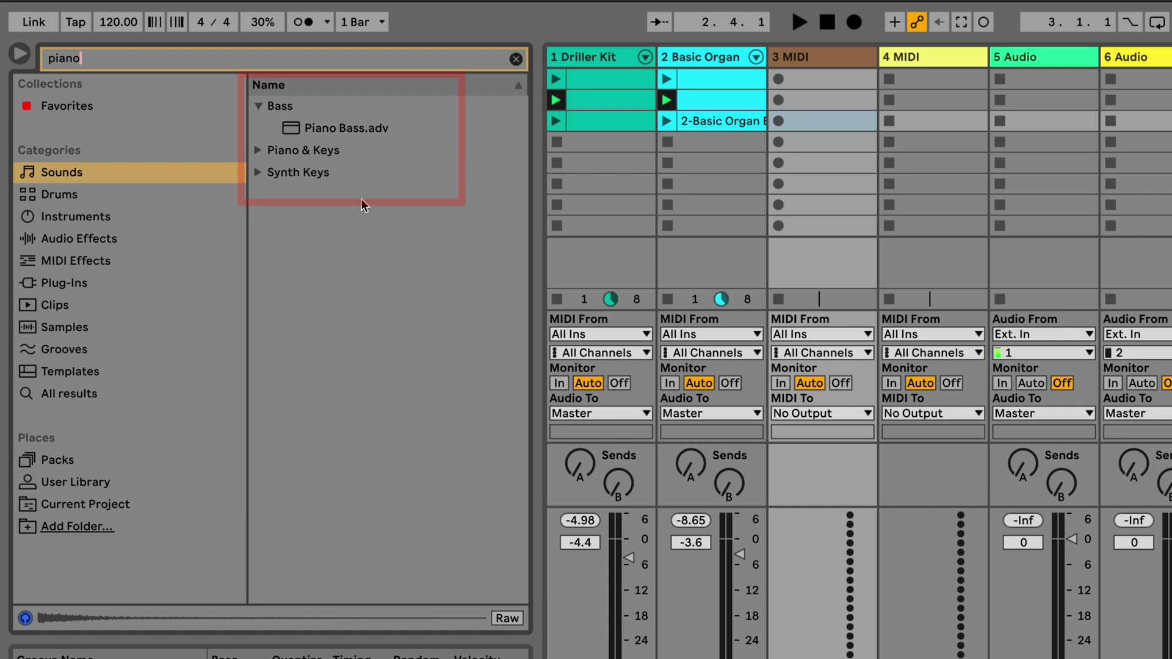
click(257, 150)
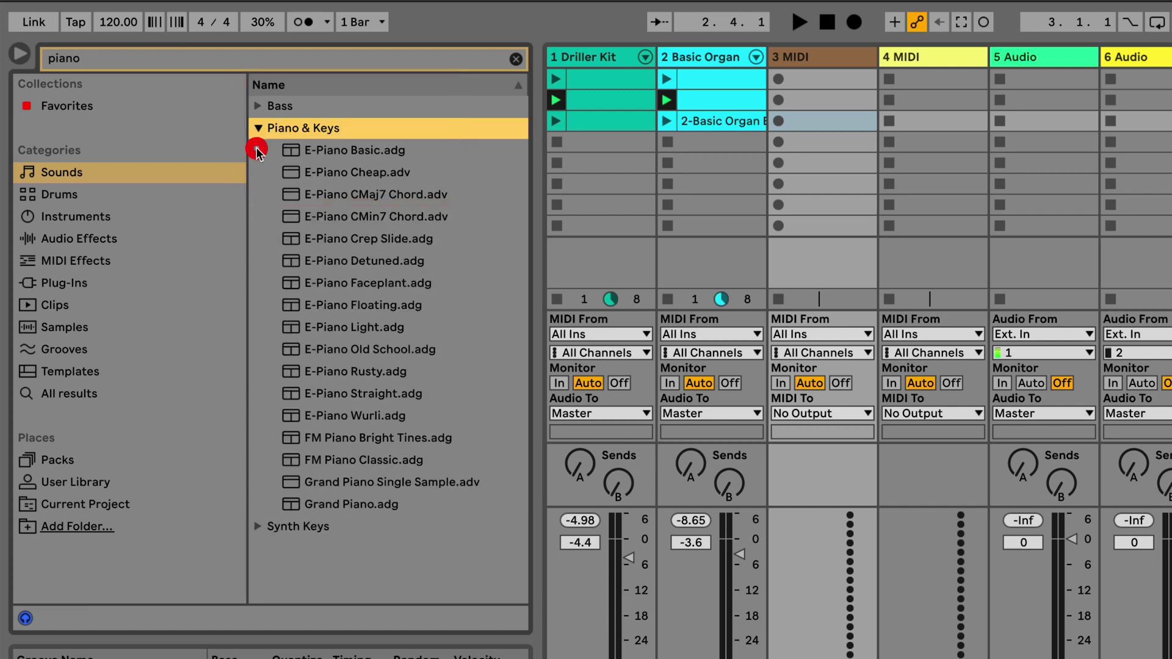
click(361, 503)
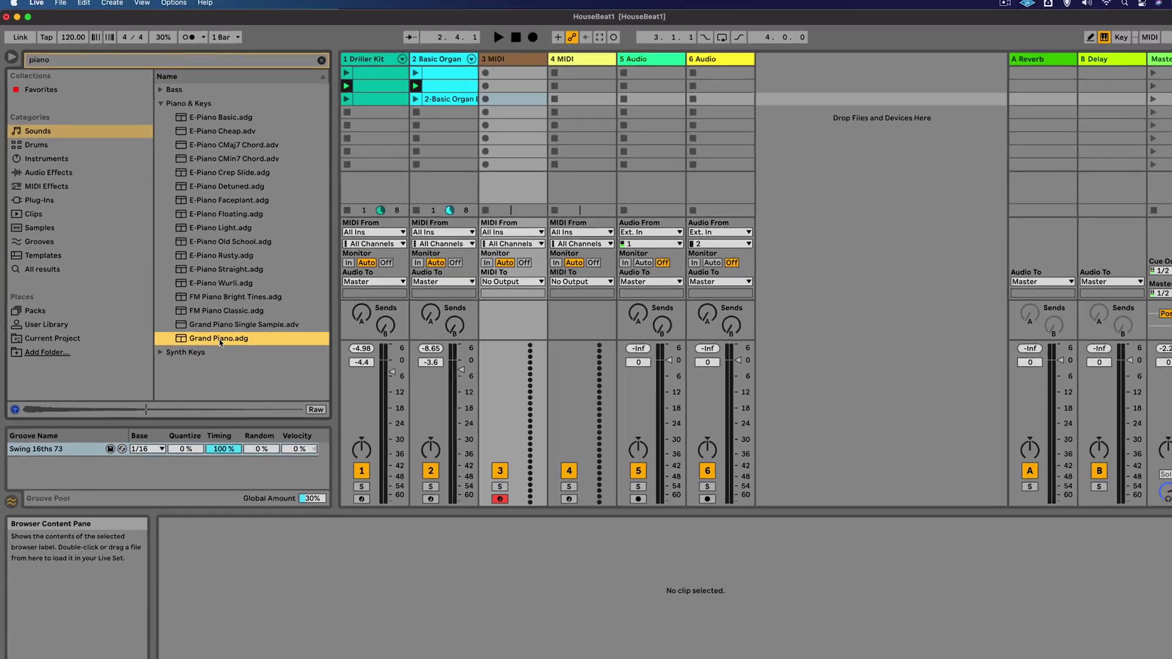
click(352, 505)
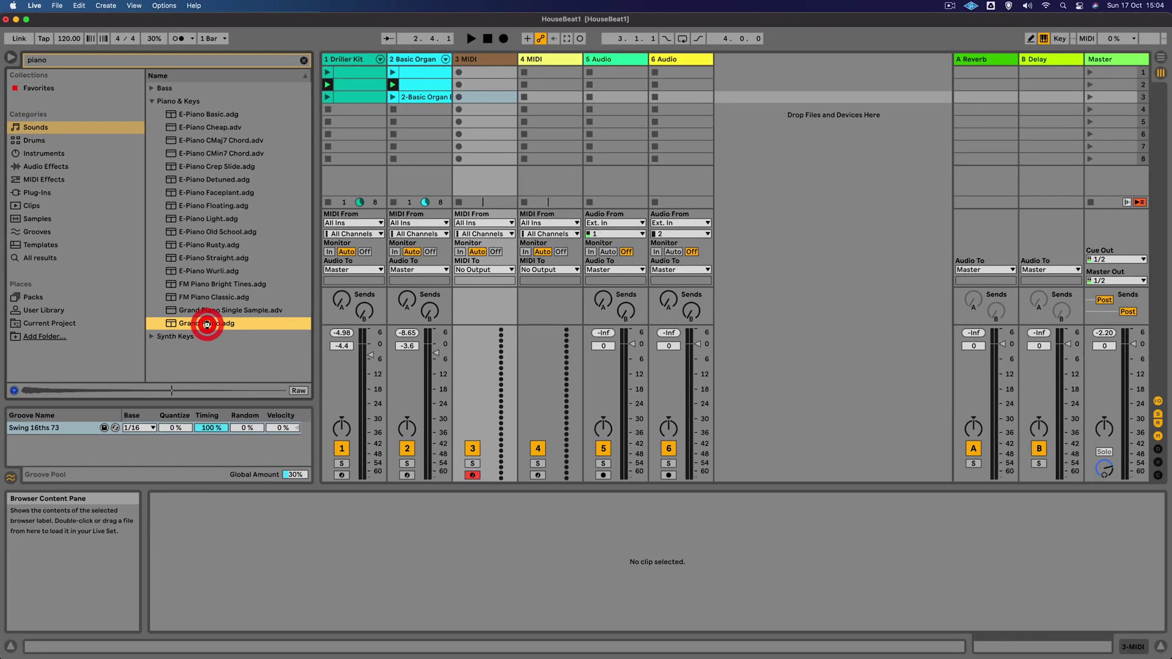
double_click(207, 324)
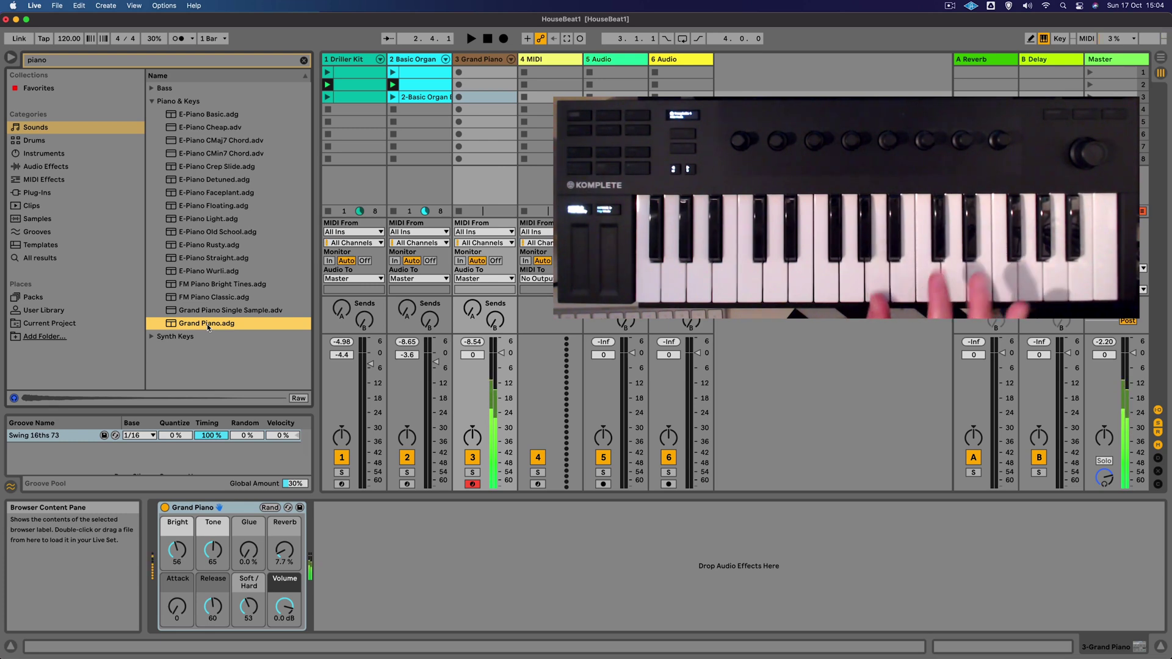
Switch to the Virtual MIDI Piano Keyboard app to play notes into Grand Piano
key(super+Tab)
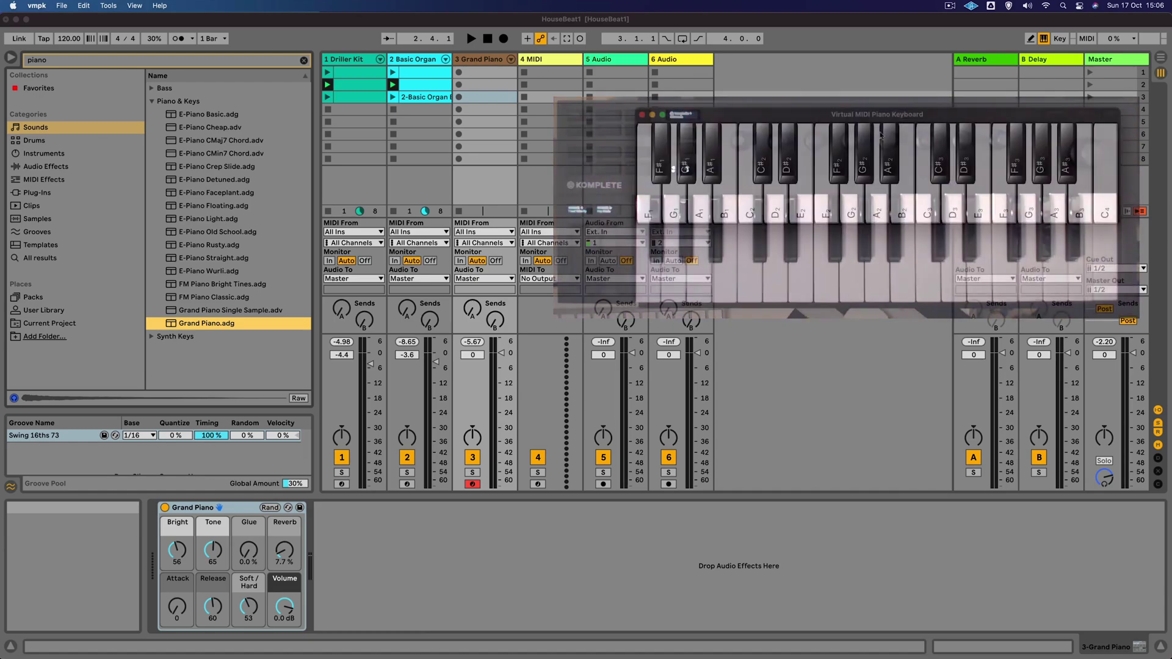
Load the House for to go.adv Chord preset ahead of Grand Piano on track 3
click(303, 61)
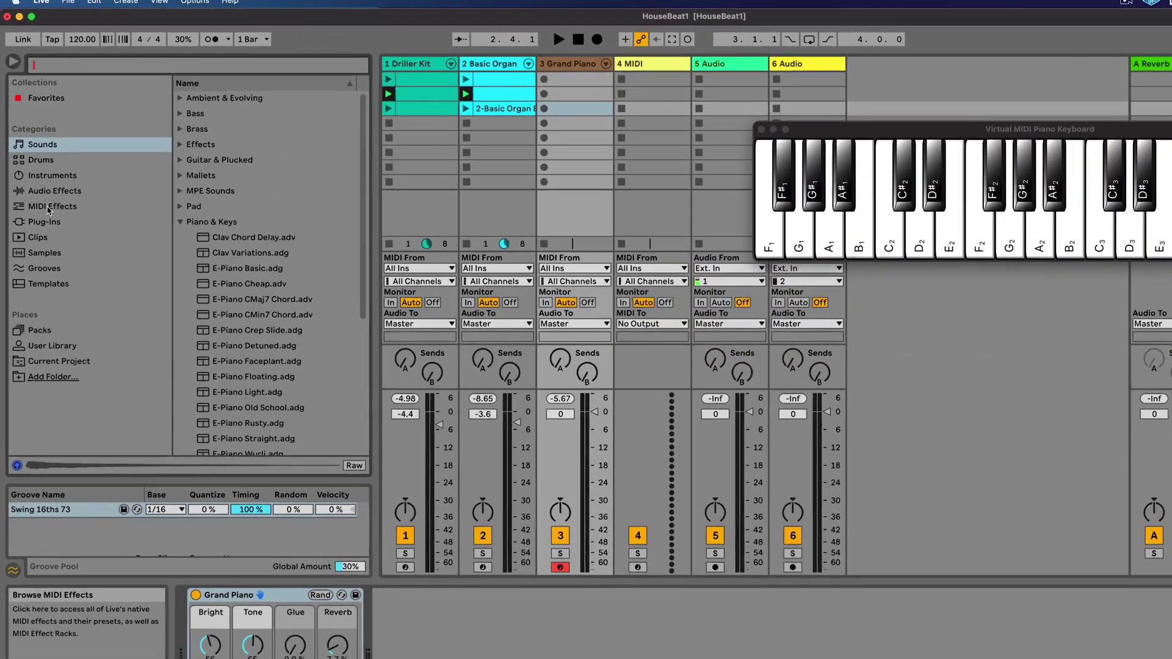
click(40, 181)
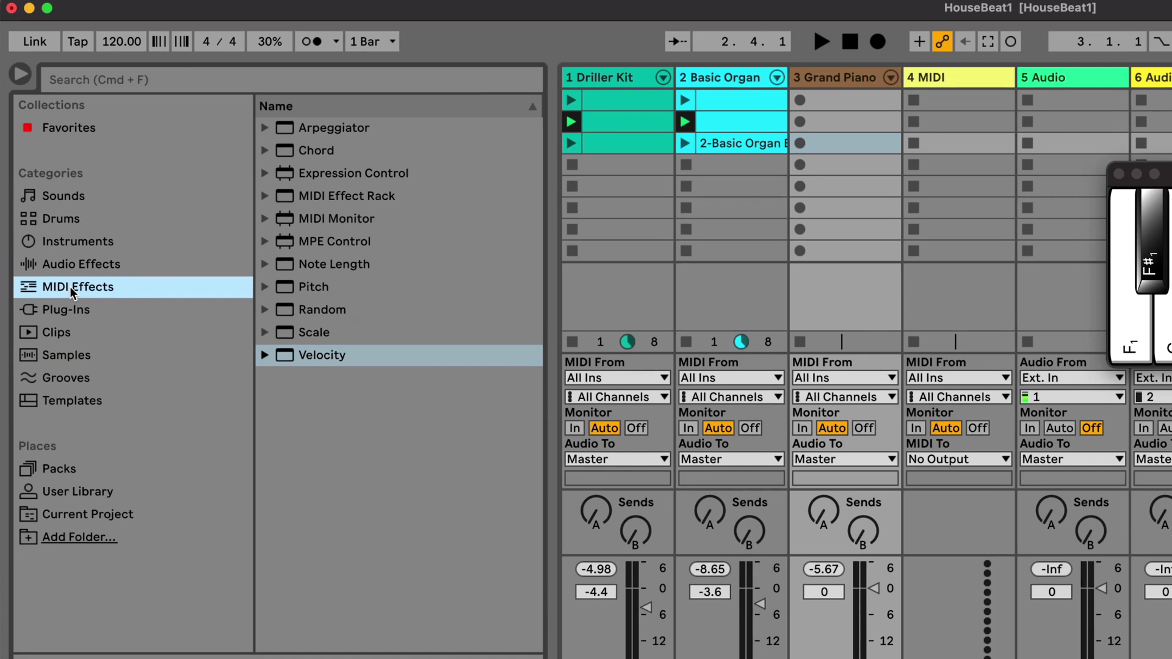
click(266, 152)
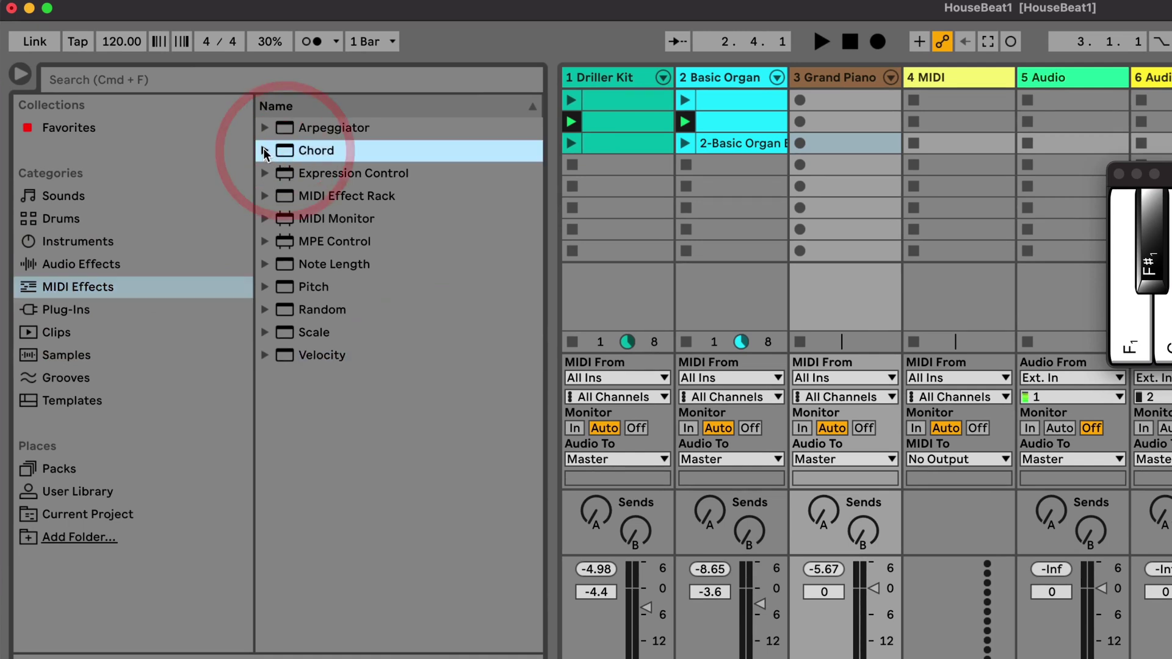
click(265, 151)
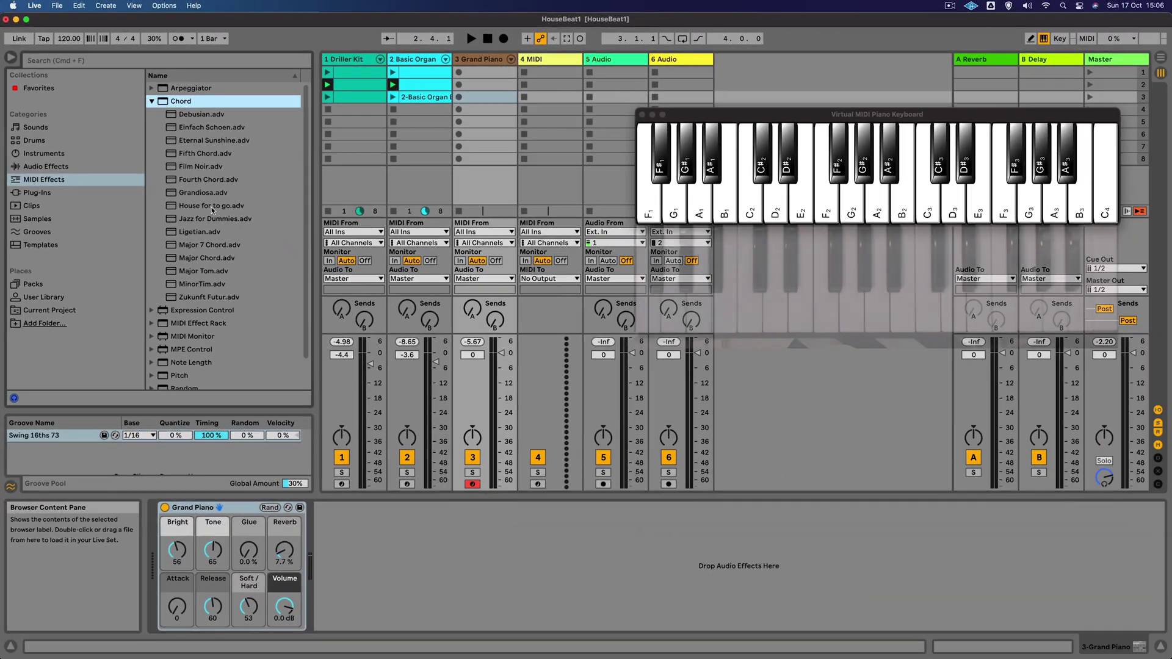
double_click(212, 206)
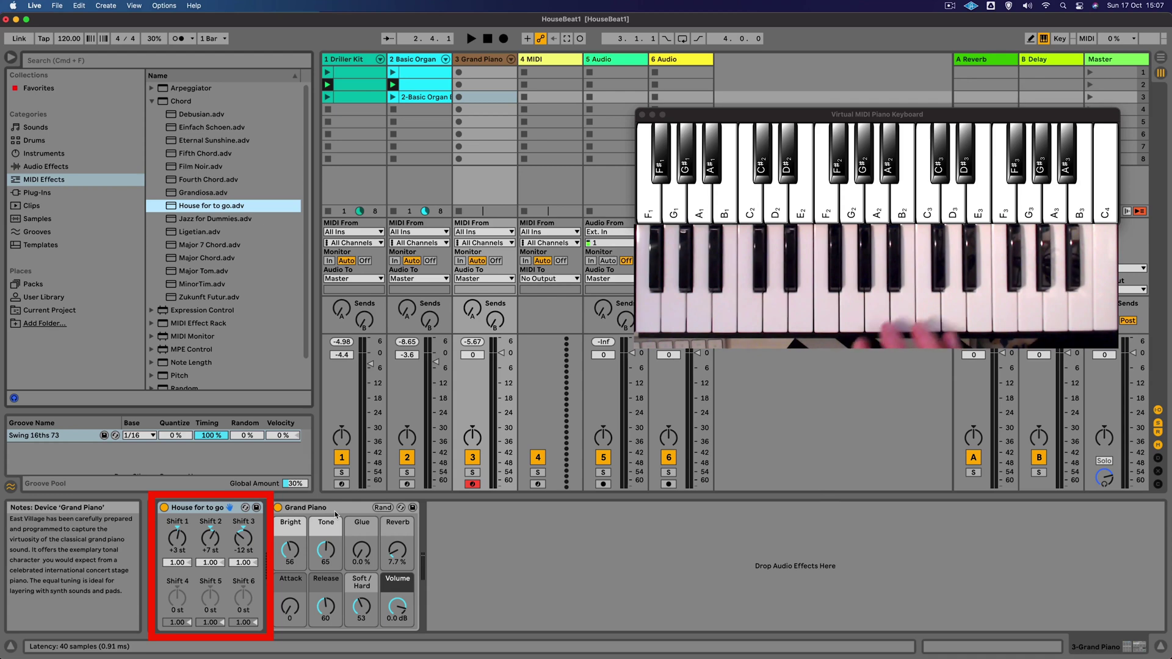
click(787, 118)
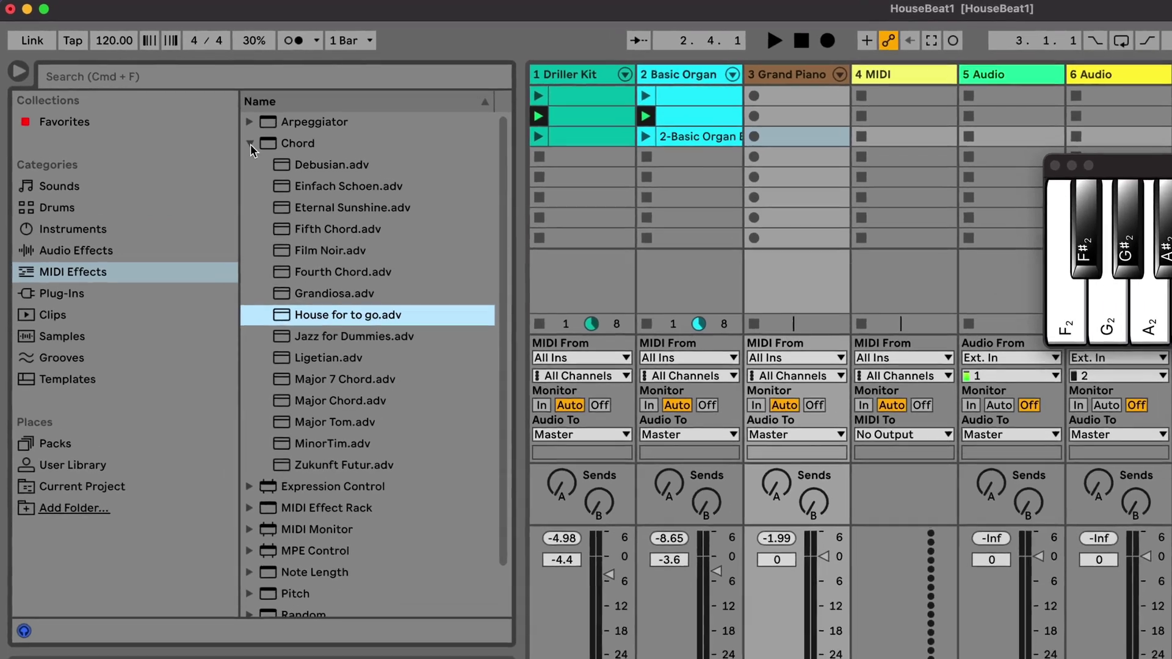
Add the Fix 127 velocity preset to track 3 and lower its volume to -6.3 dB
click(209, 126)
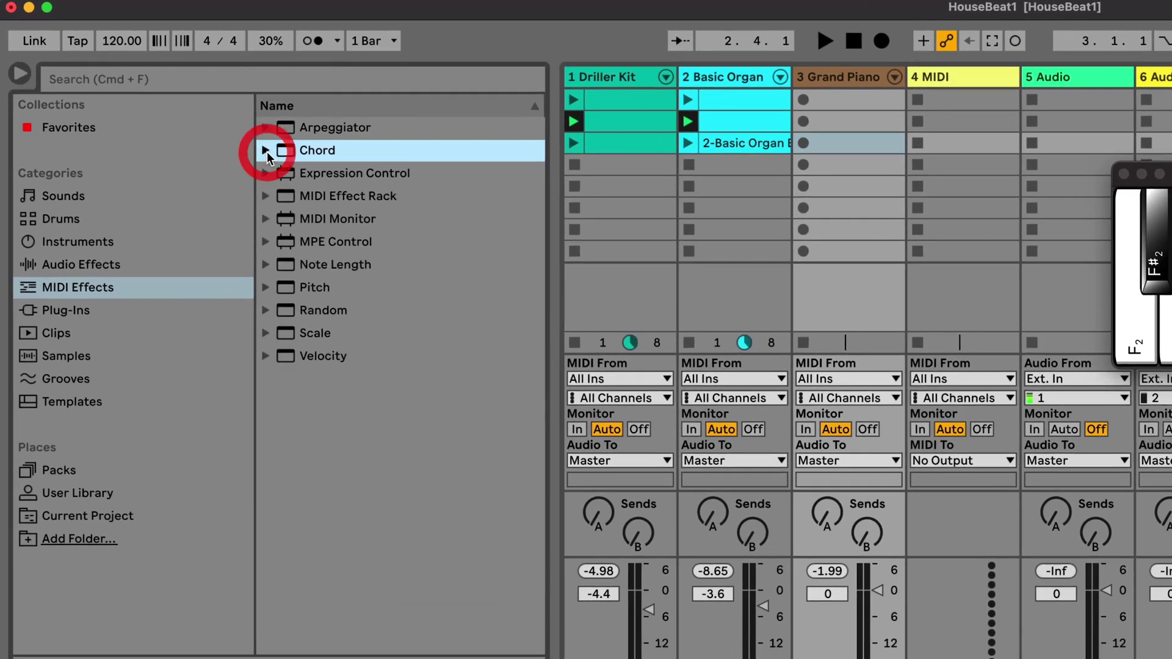
click(266, 356)
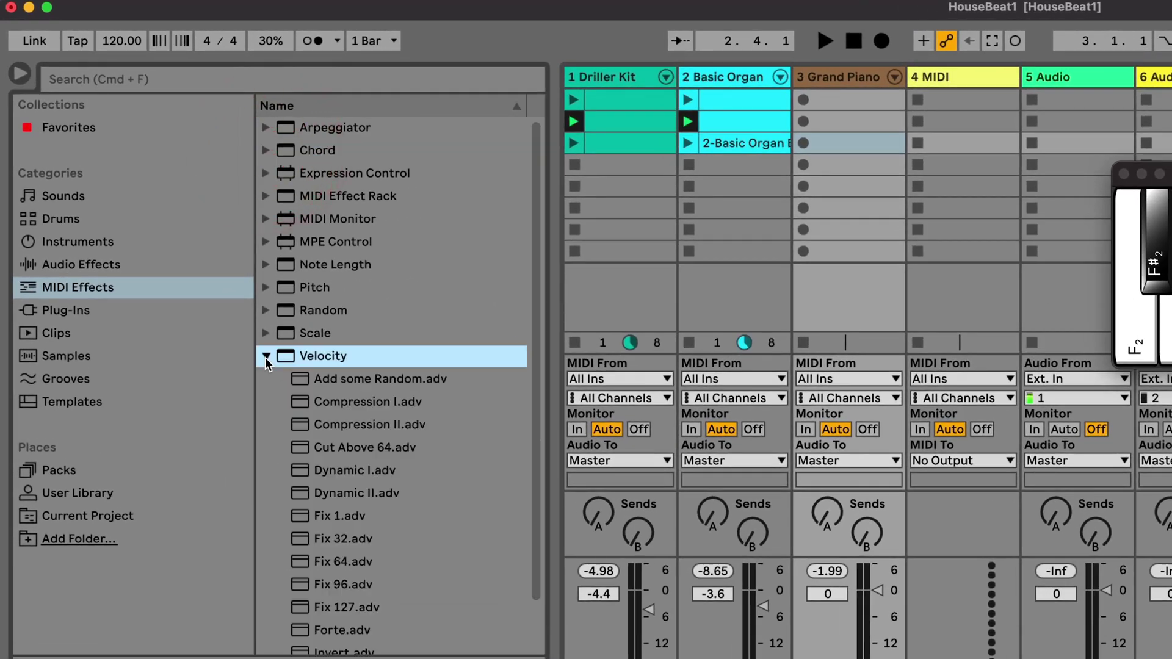
scroll(384, 550, down, 2)
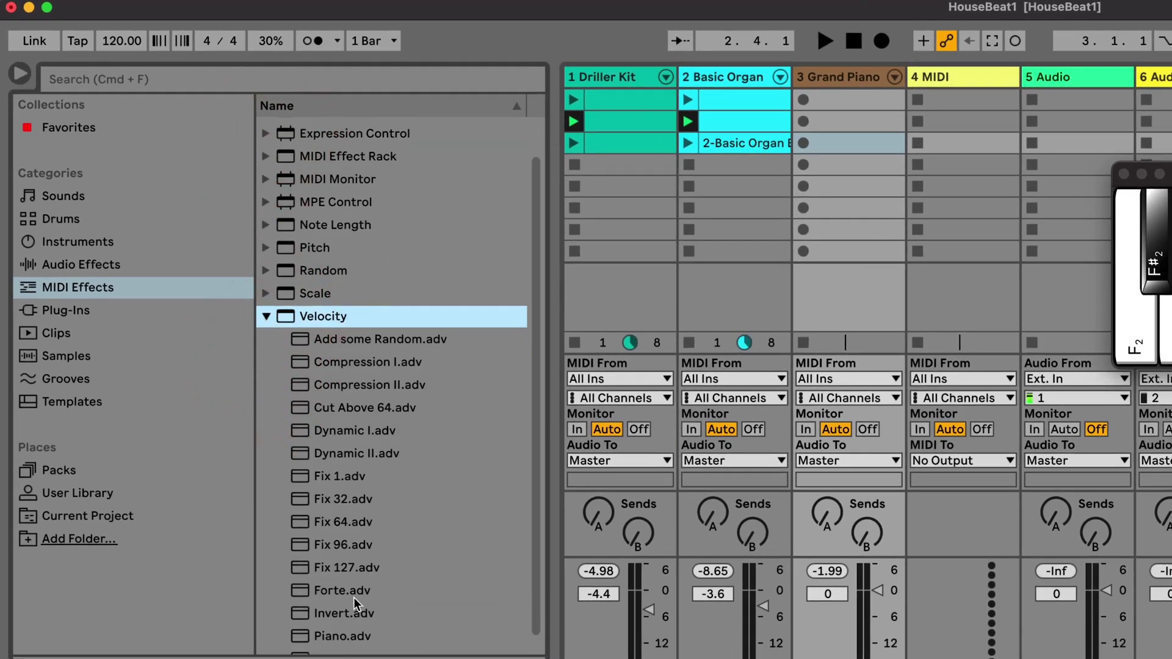
double_click(338, 570)
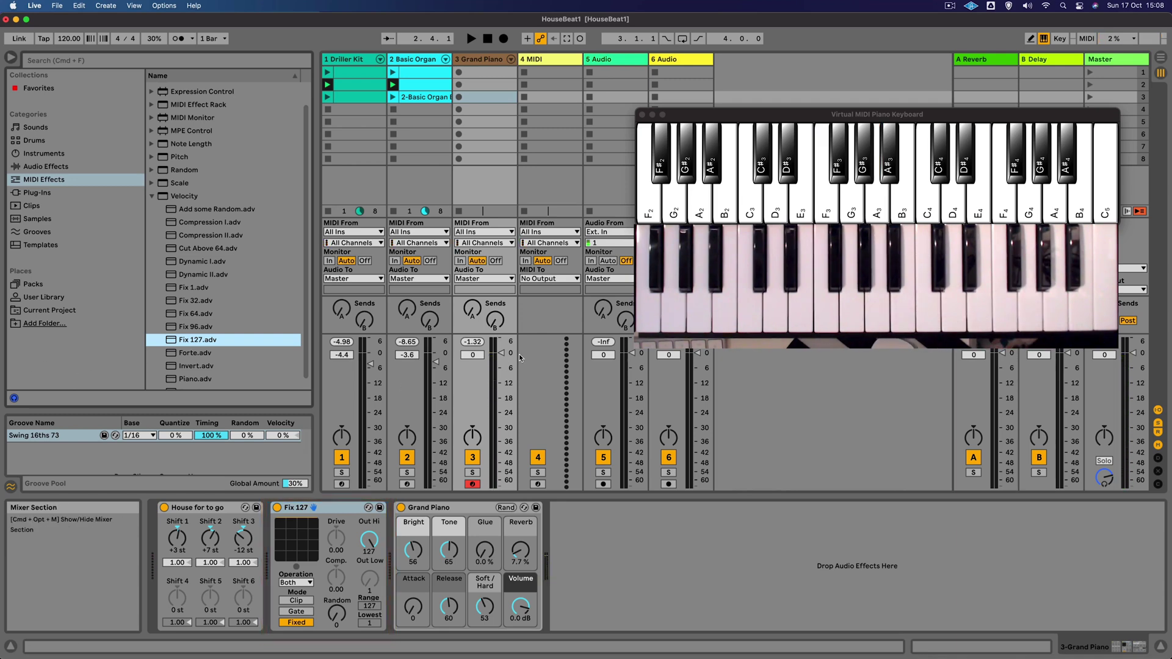
drag(502, 357, 504, 371)
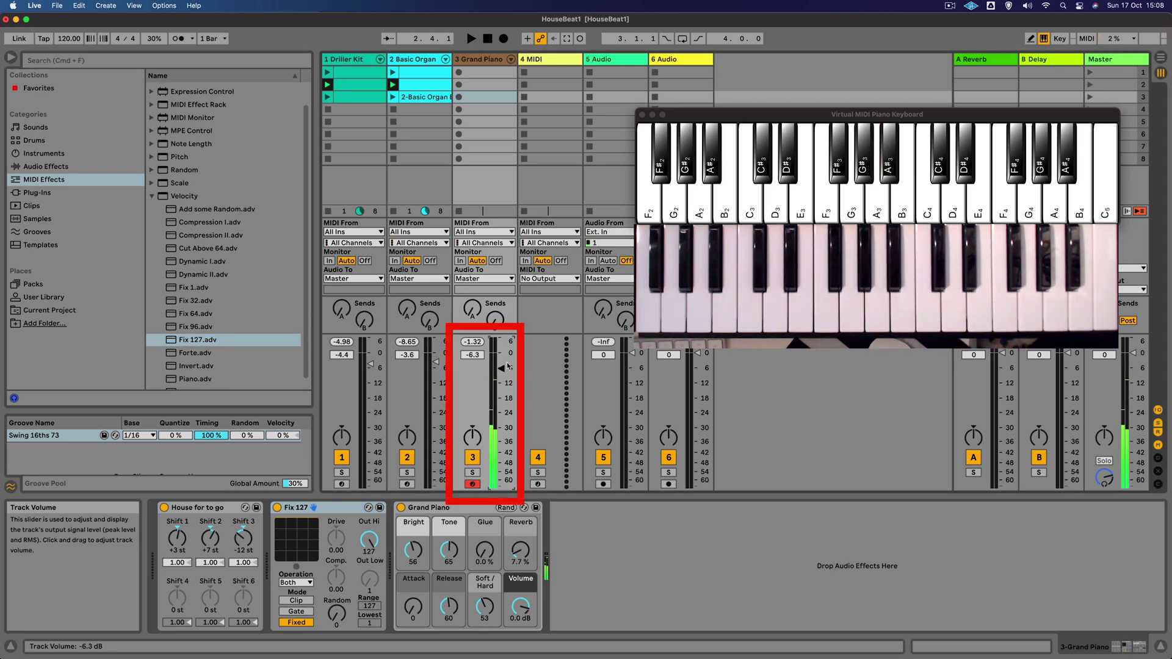
Play the set and capture the played chords as a new Grand Piano clip
click(1089, 97)
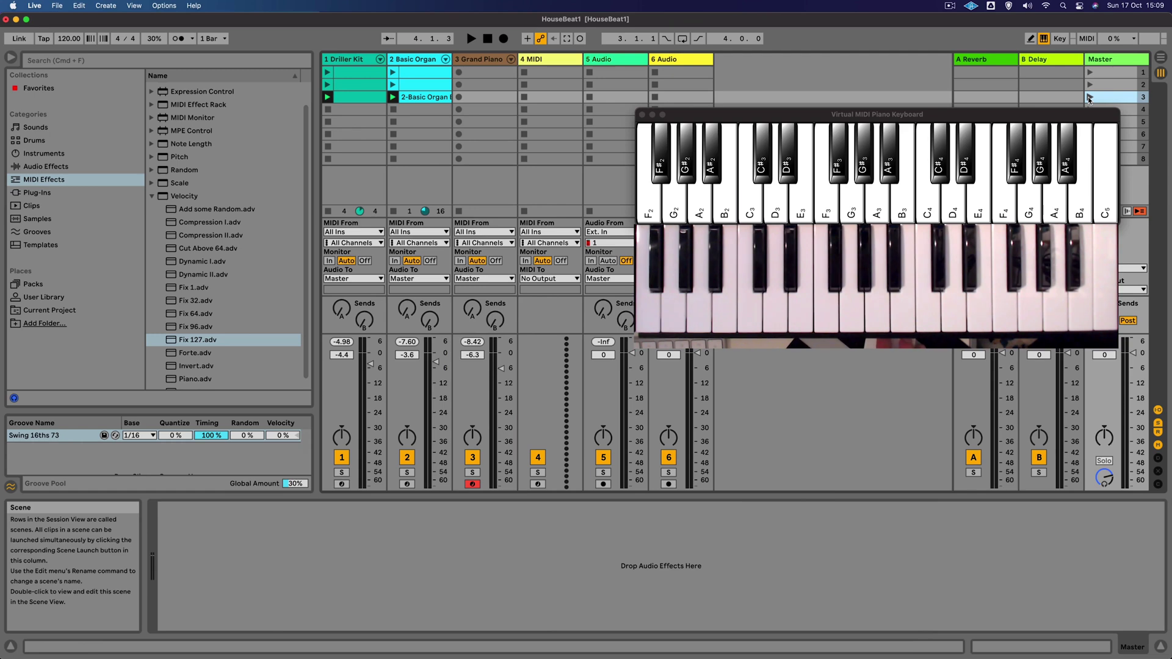
click(1087, 97)
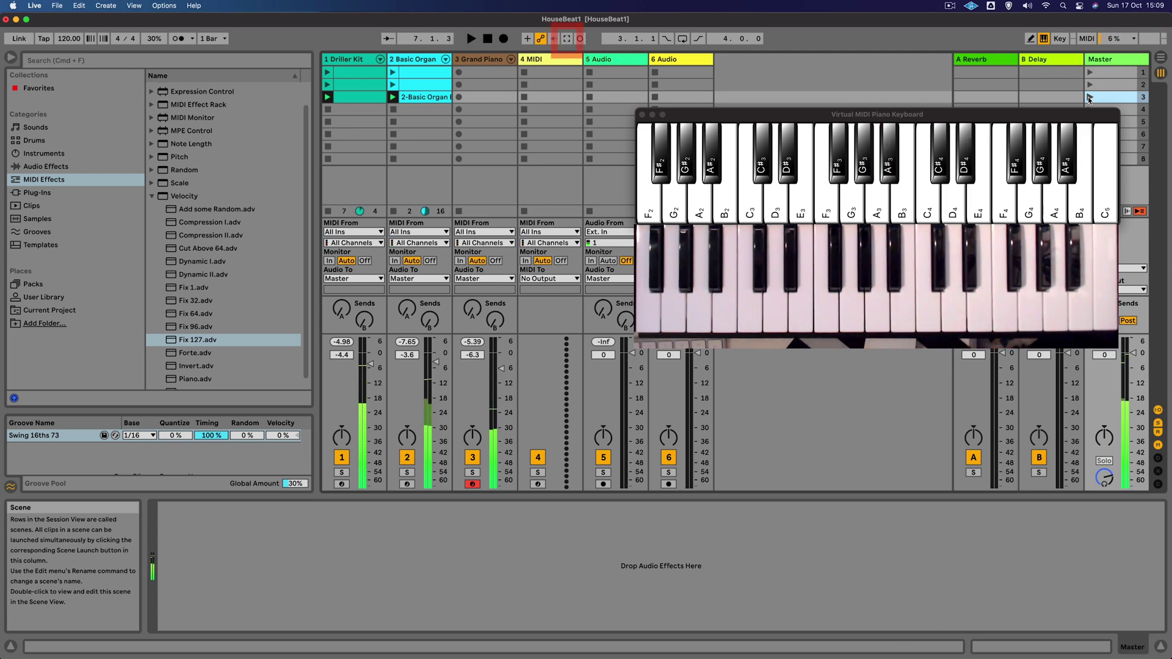
click(567, 41)
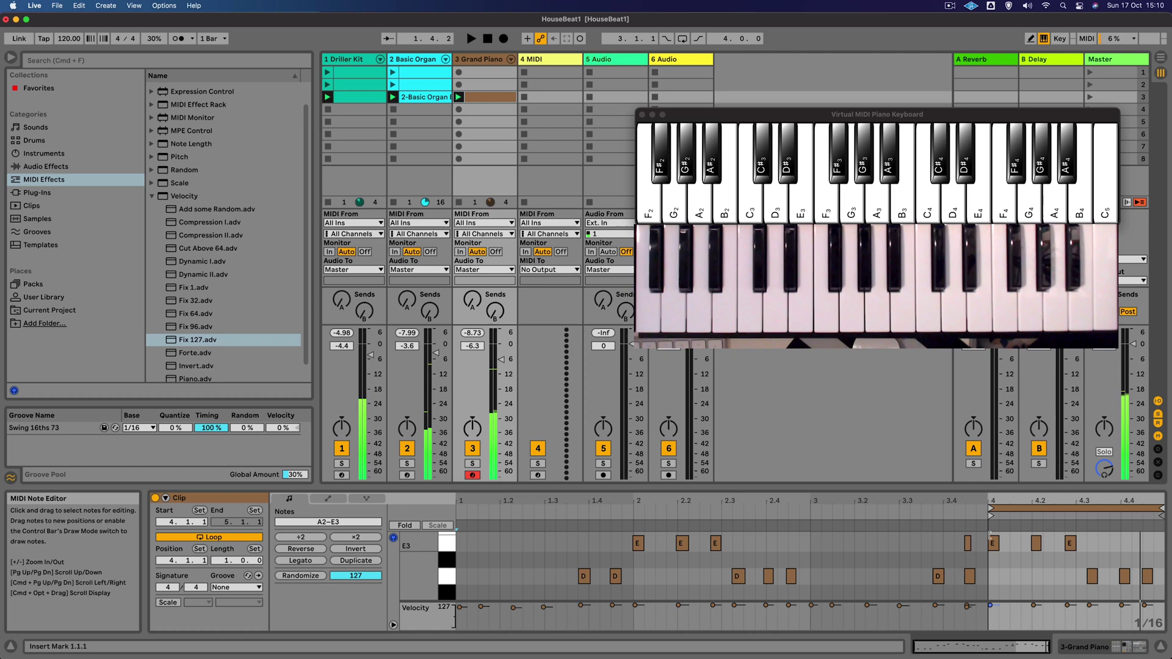
key(space)
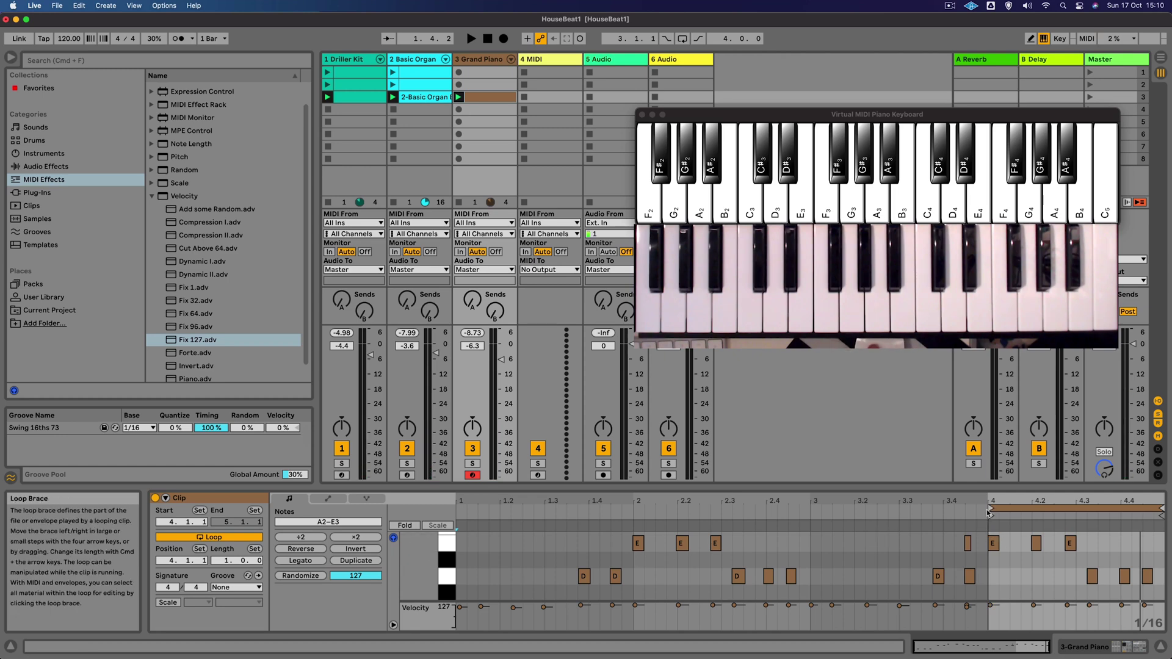
Trim the clip's loop to bars 1–3 for a two-bar loop and audition it
drag(986, 518, 461, 518)
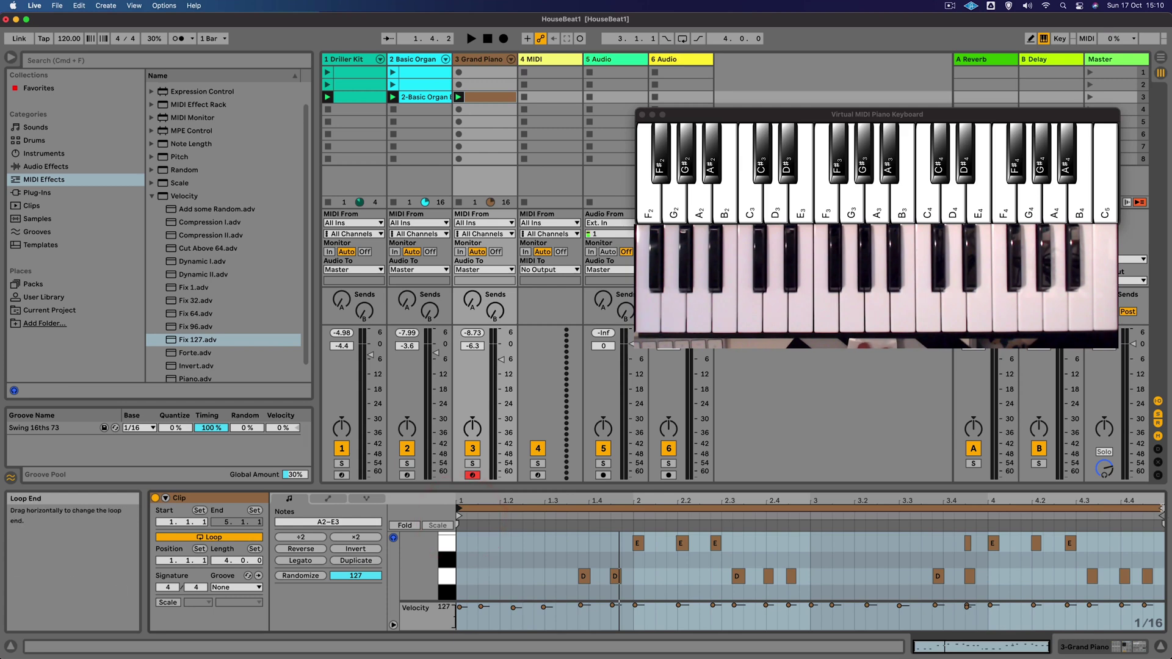
mouse_move(1163, 518)
mouse_down()
mouse_move(843, 526)
mouse_move(809, 541)
mouse_up()
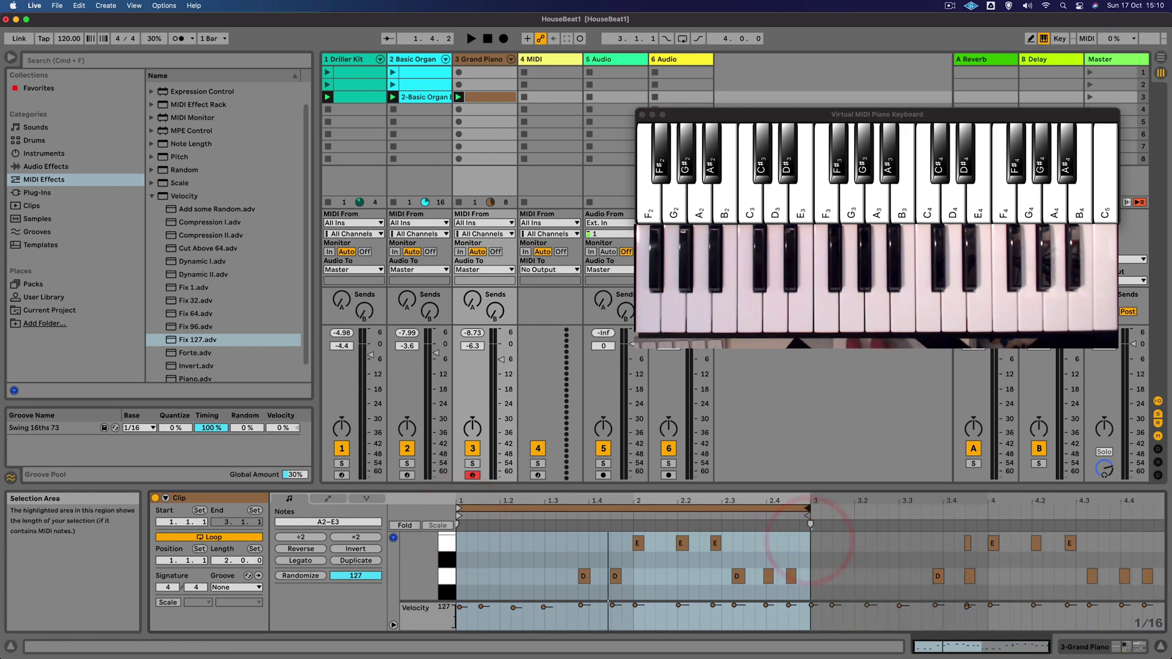
key(space)
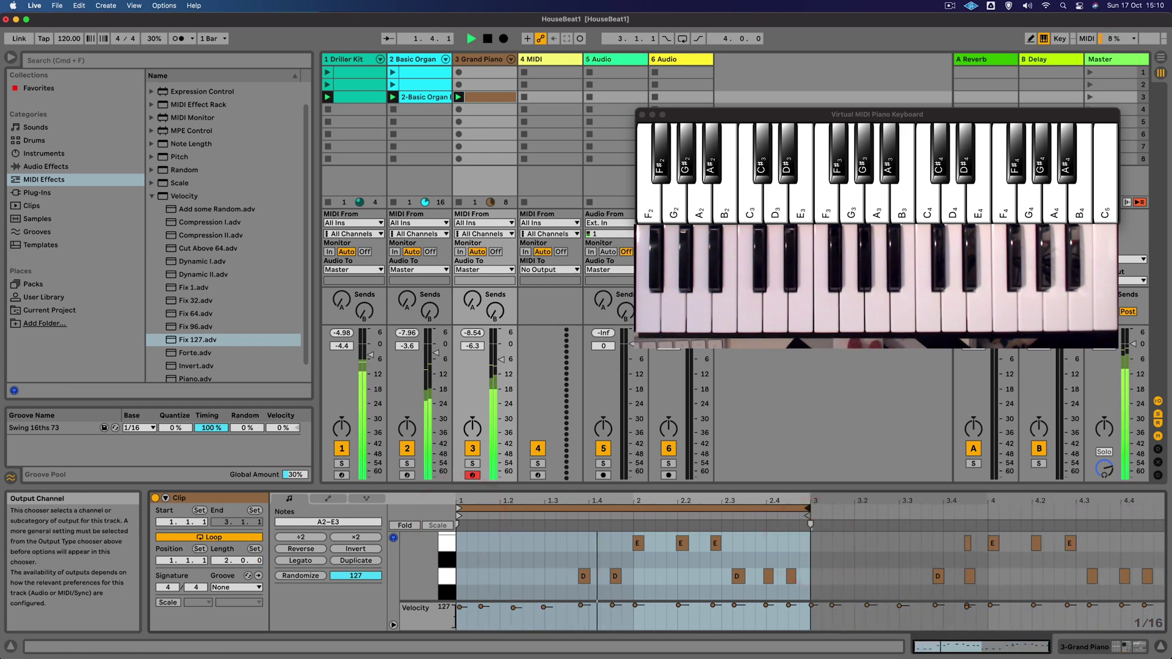
drag(559, 487, 559, 357)
key(space)
Quantize the clip's notes to the grid
click(503, 451)
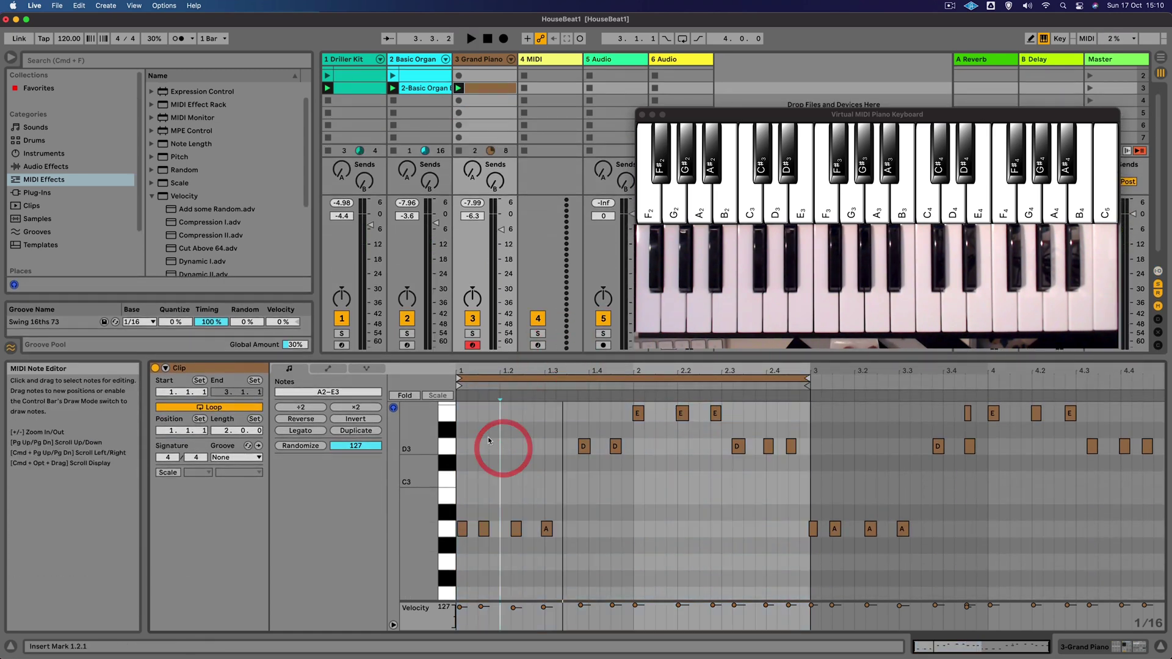
click(80, 6)
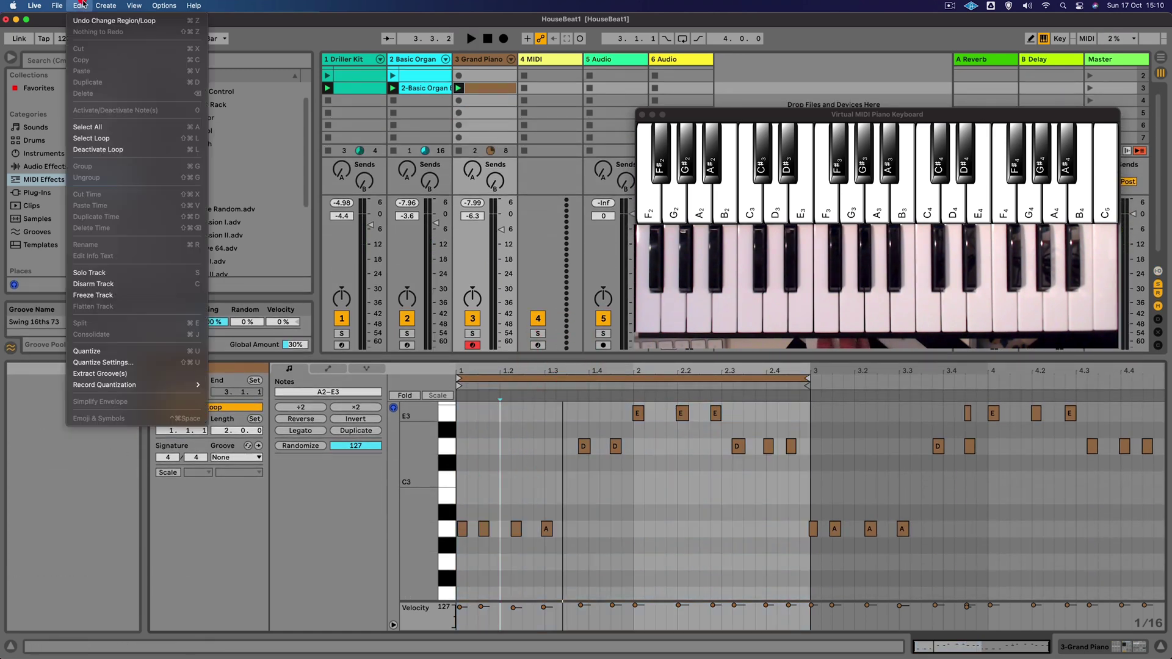
click(113, 352)
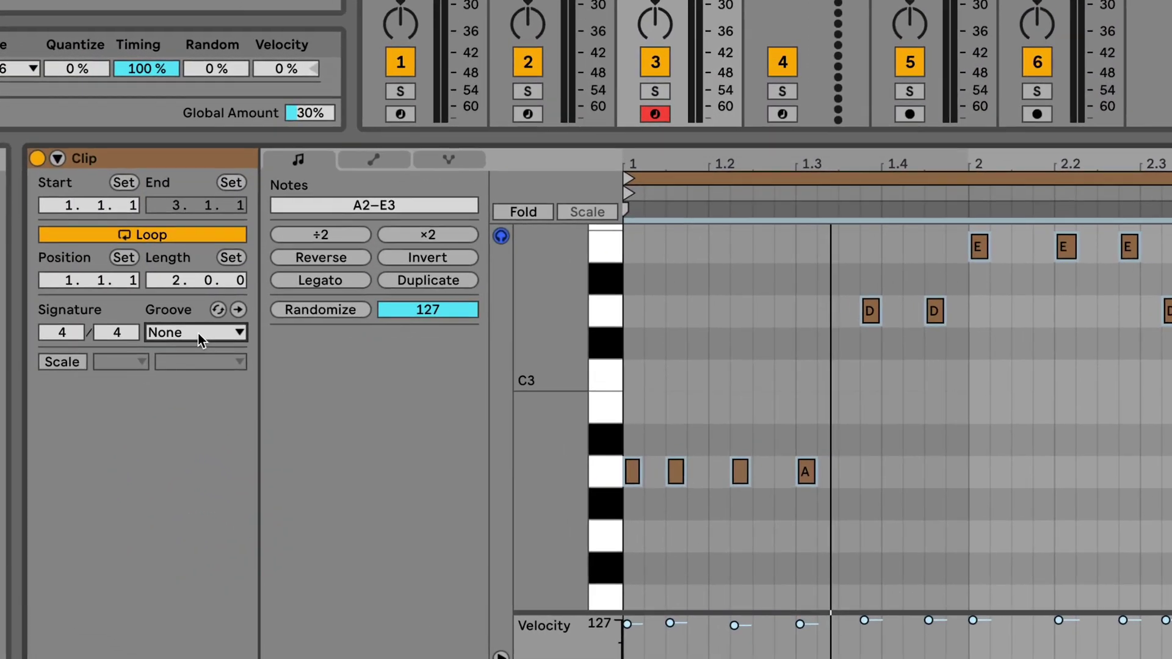
Apply the Swing 16ths 73 groove to the clip and turn the track down slightly
click(213, 391)
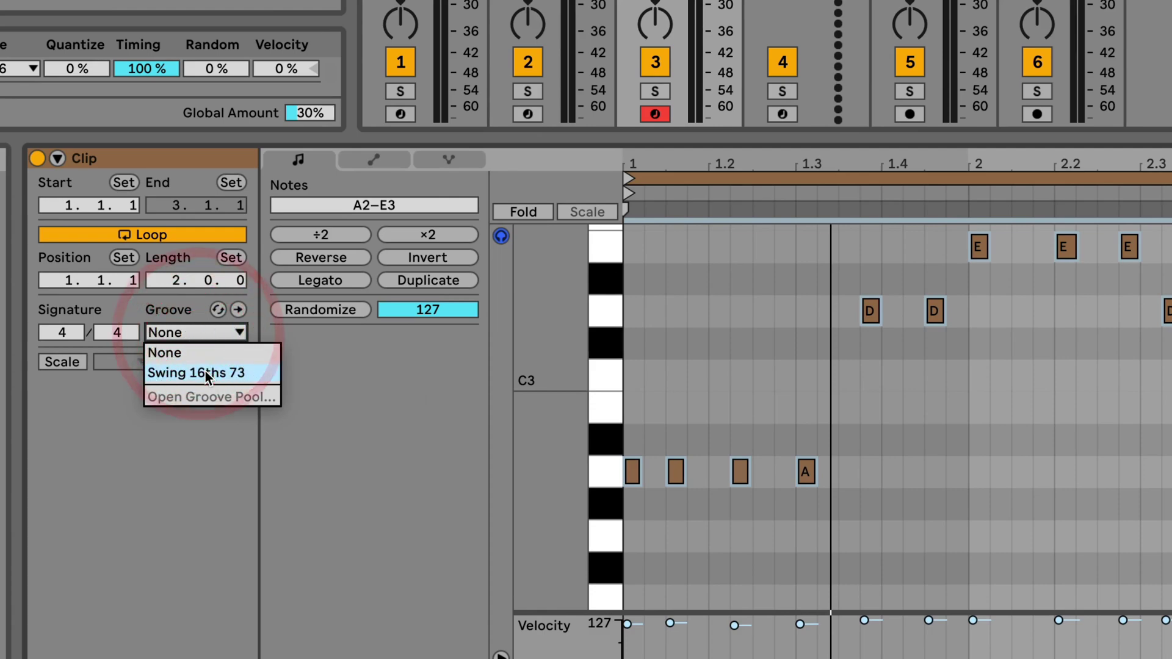
click(208, 419)
key(space)
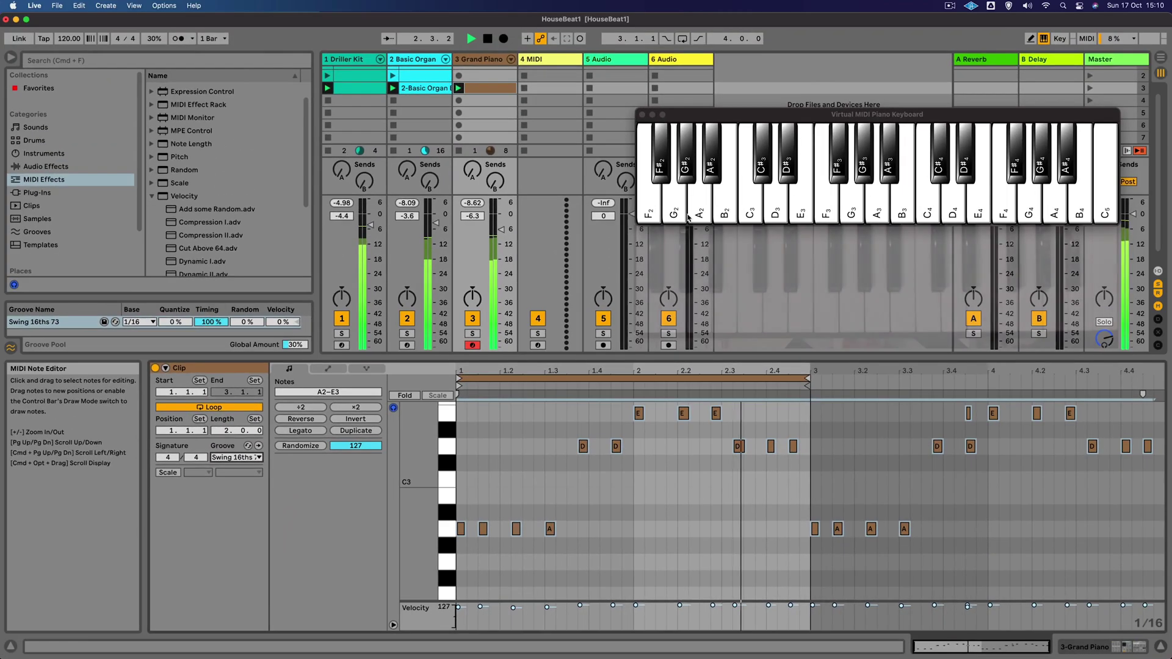
drag(500, 230, 501, 234)
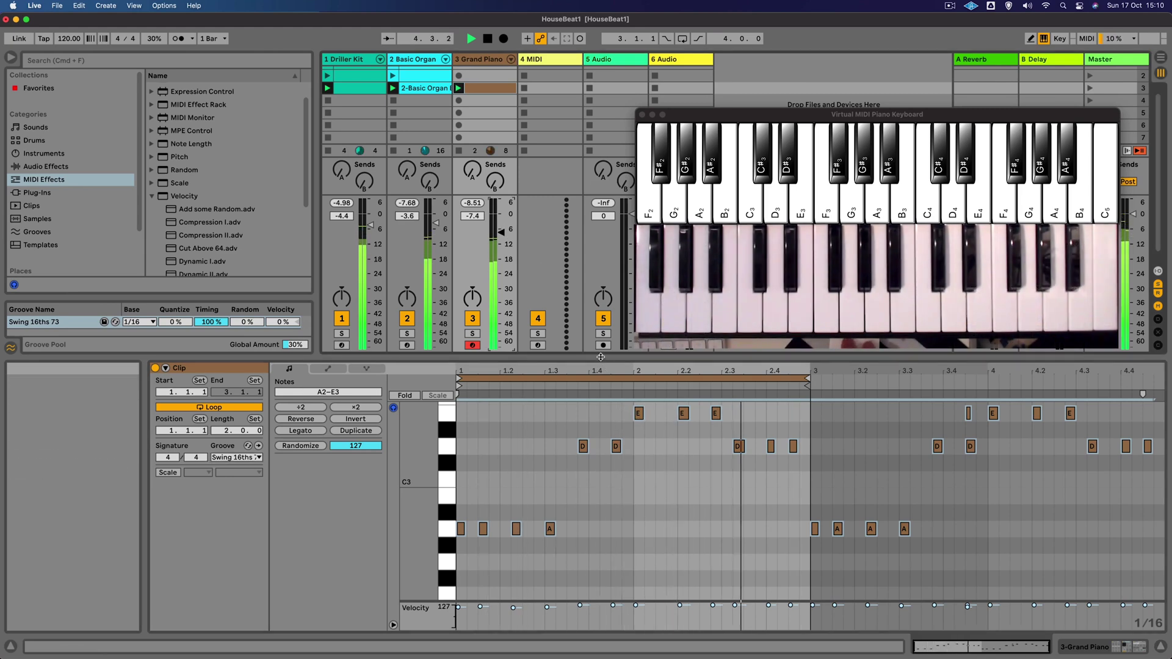
key(space)
drag(601, 357, 604, 482)
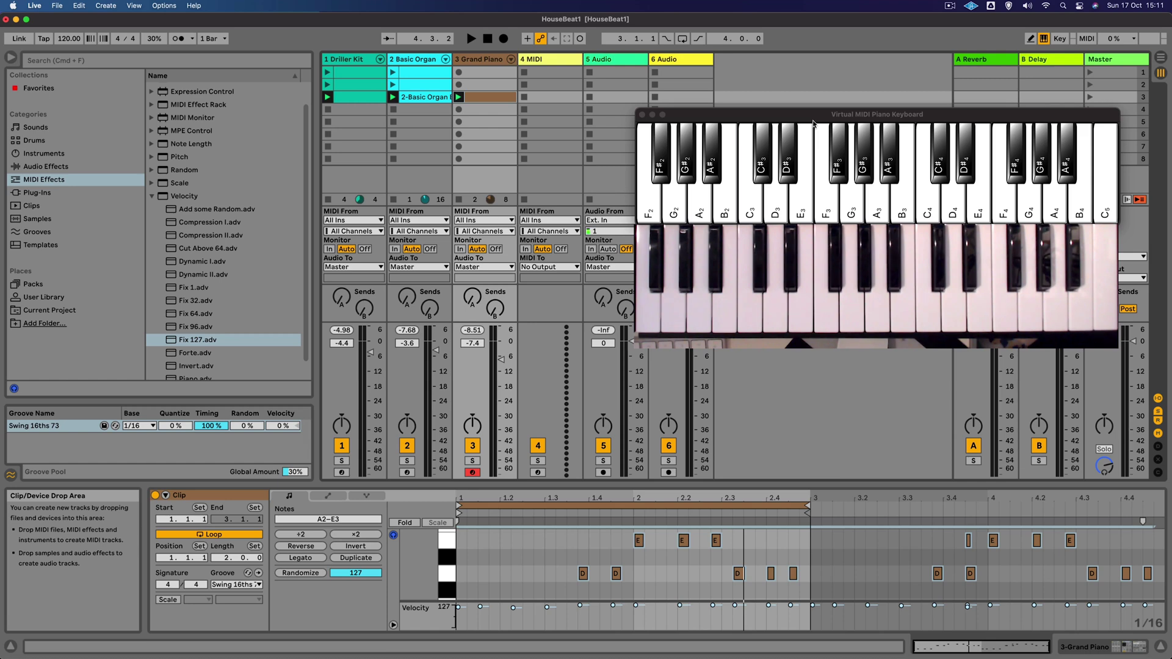
Launch scene 1, then select and arm the 4 MIDI track for recording
click(1090, 73)
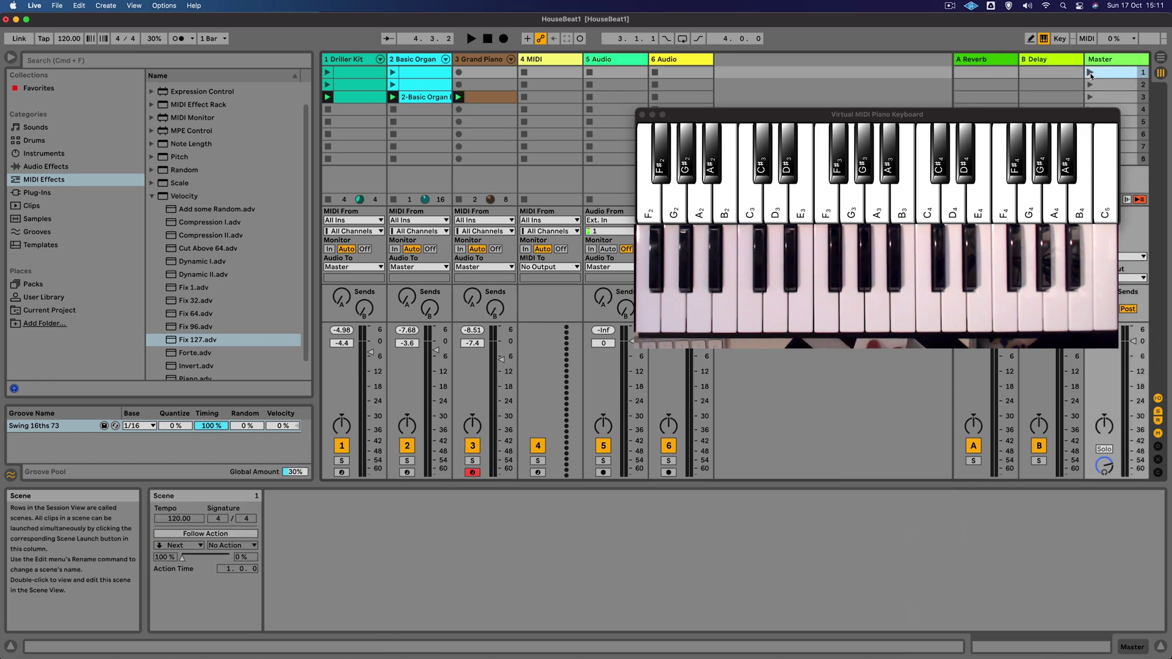
click(544, 61)
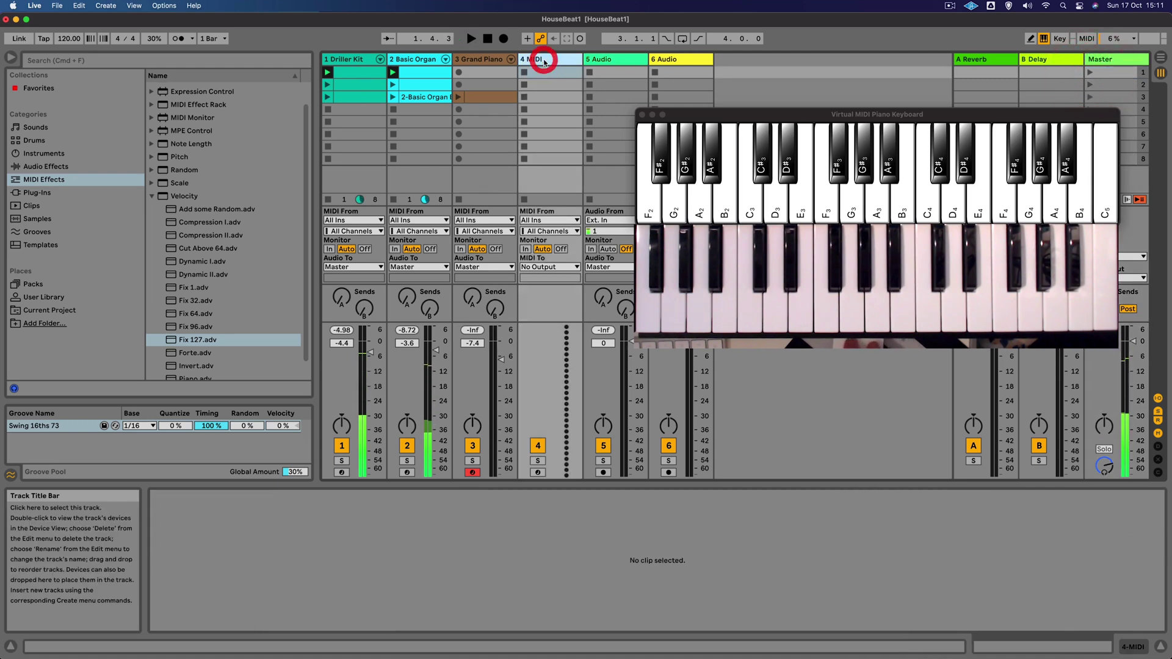
click(539, 473)
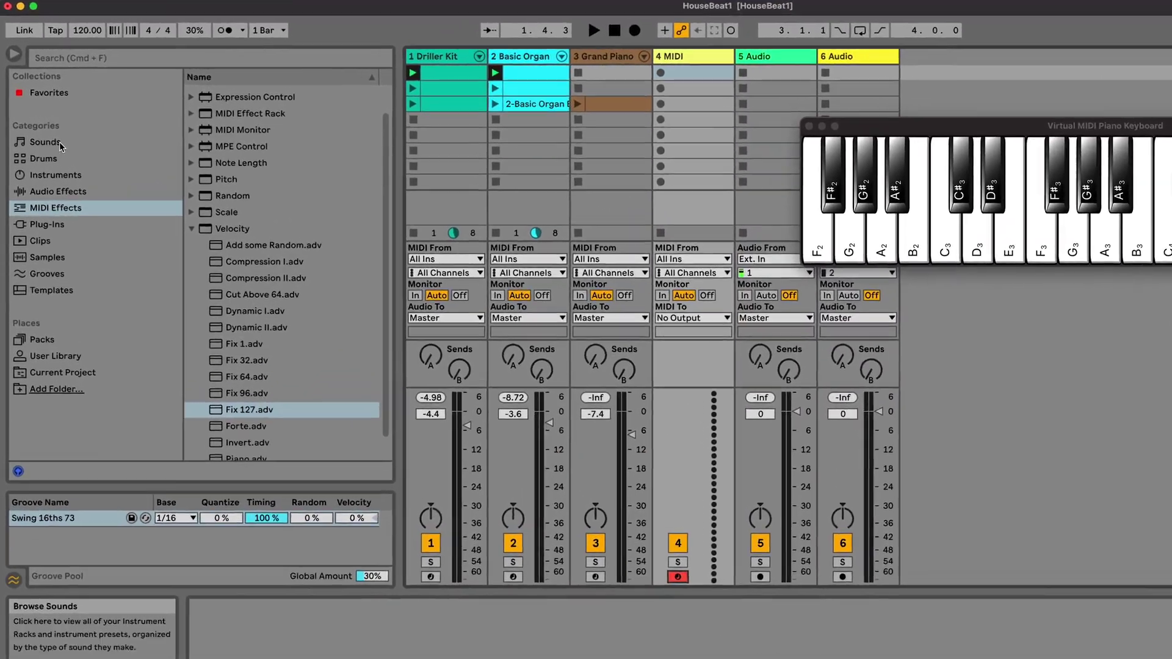
Audition the Pad sound presets, from Abilene Winter Pad through Chord Pacific Pad
click(48, 129)
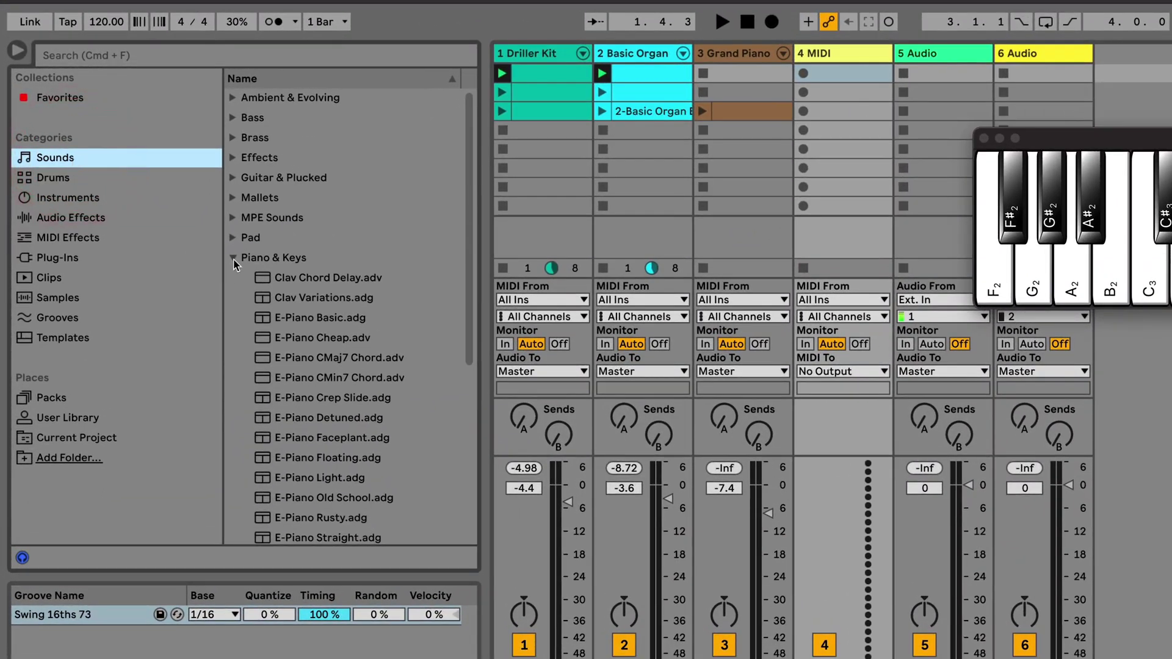
click(234, 259)
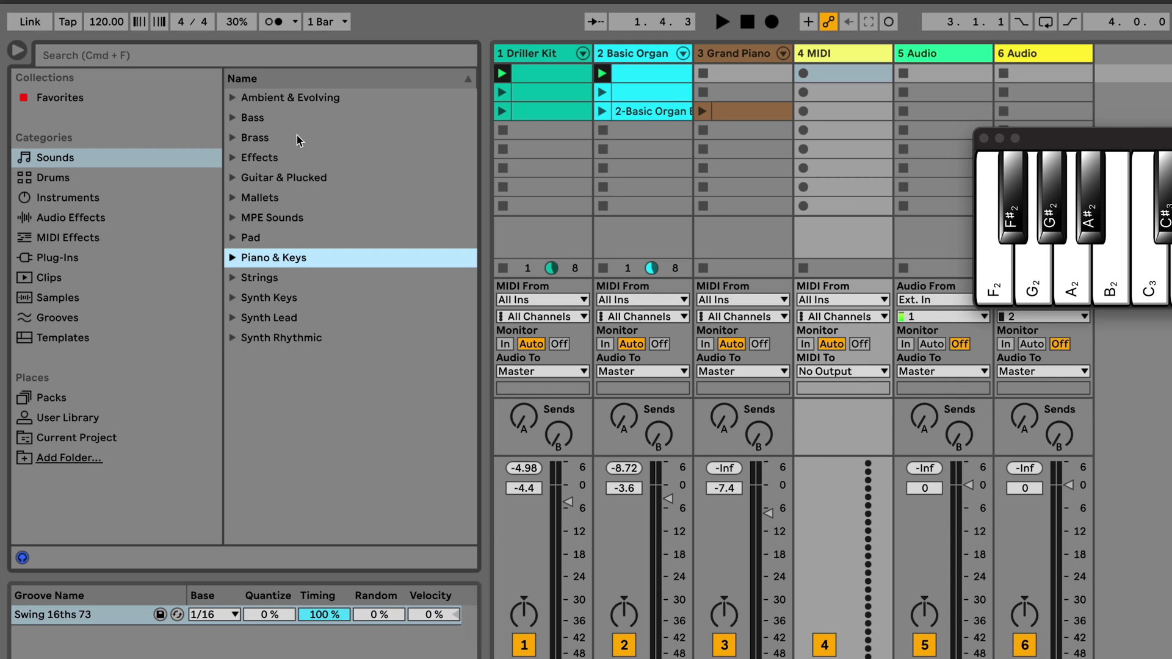
click(232, 238)
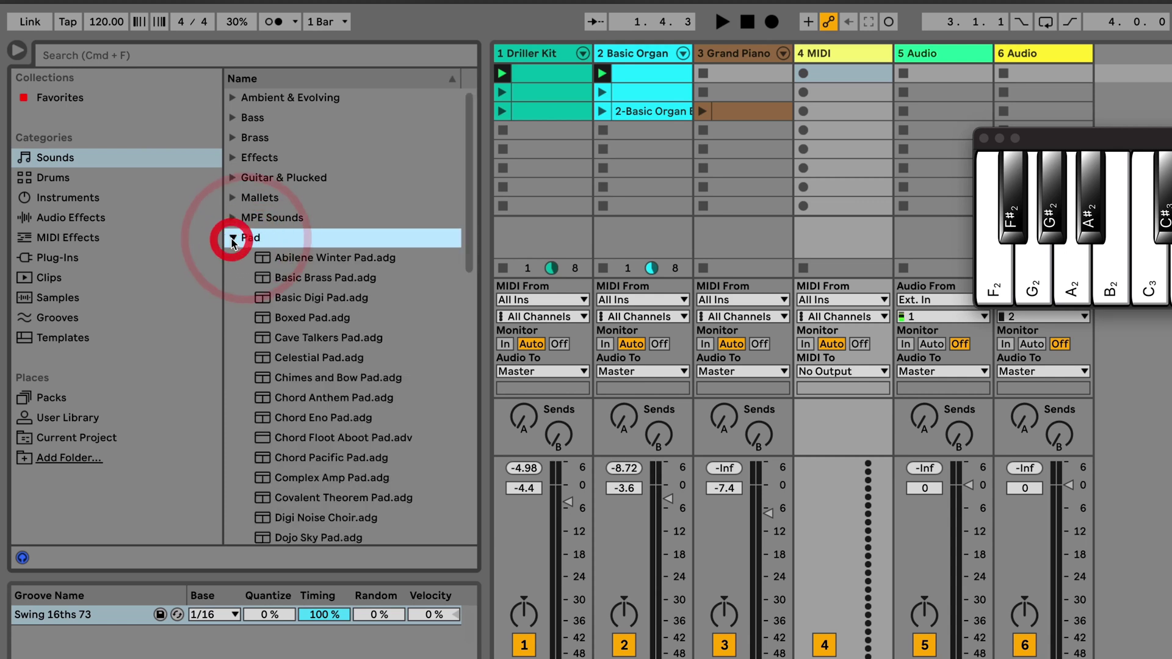
click(334, 256)
click(324, 278)
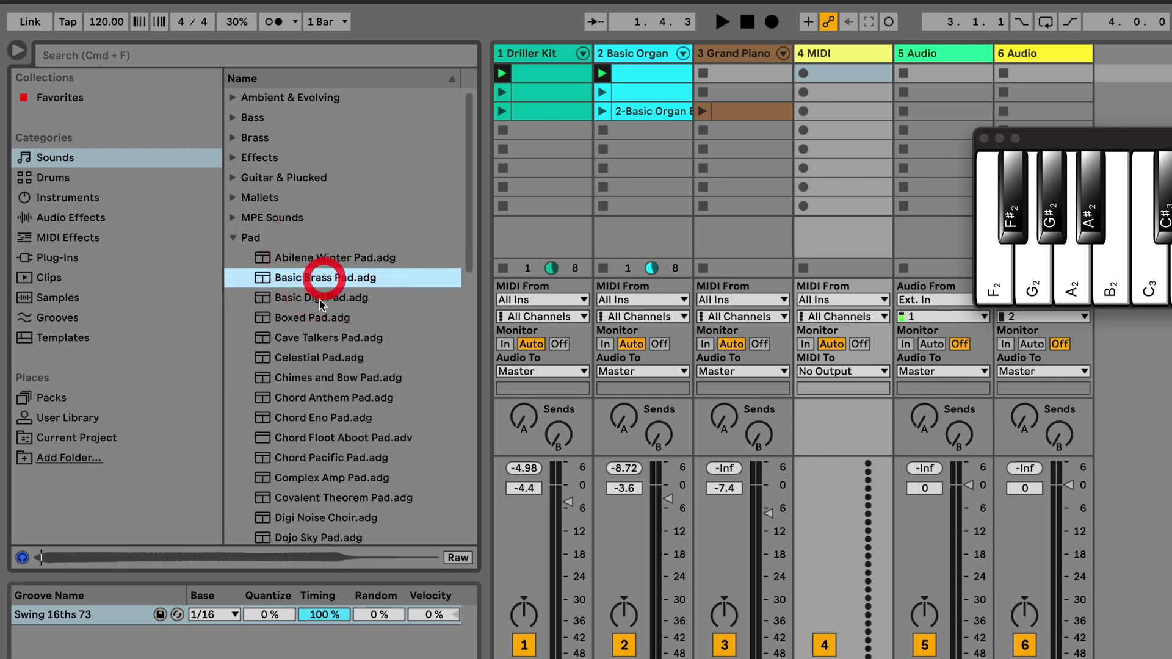
click(321, 298)
click(321, 340)
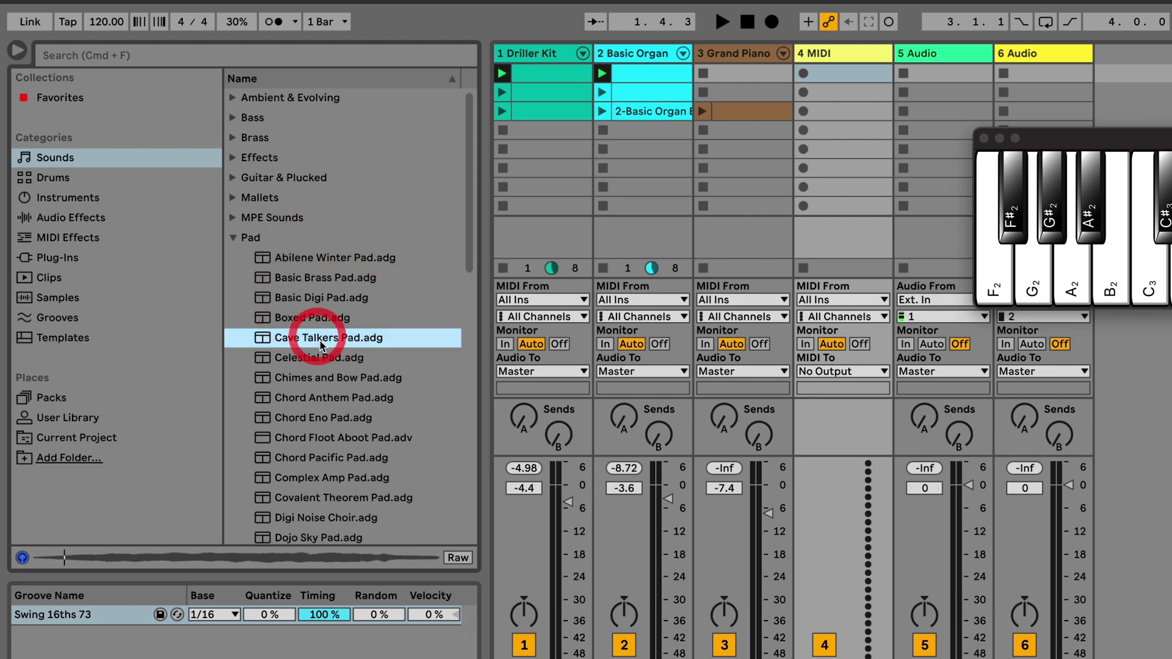
click(317, 379)
click(320, 436)
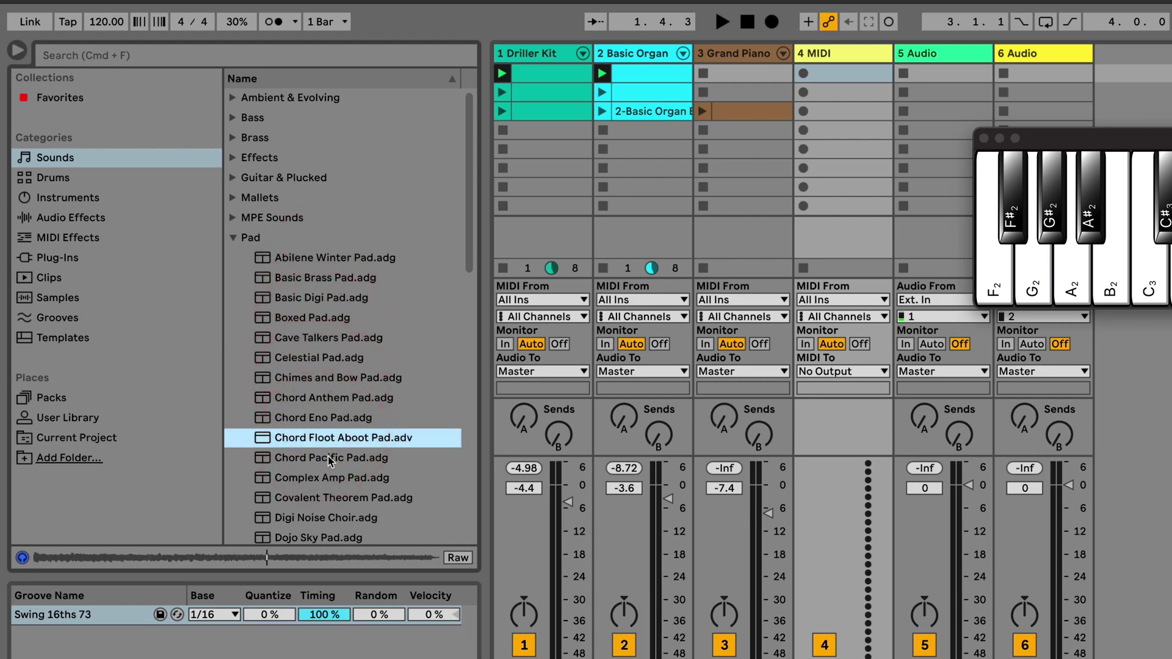
click(327, 458)
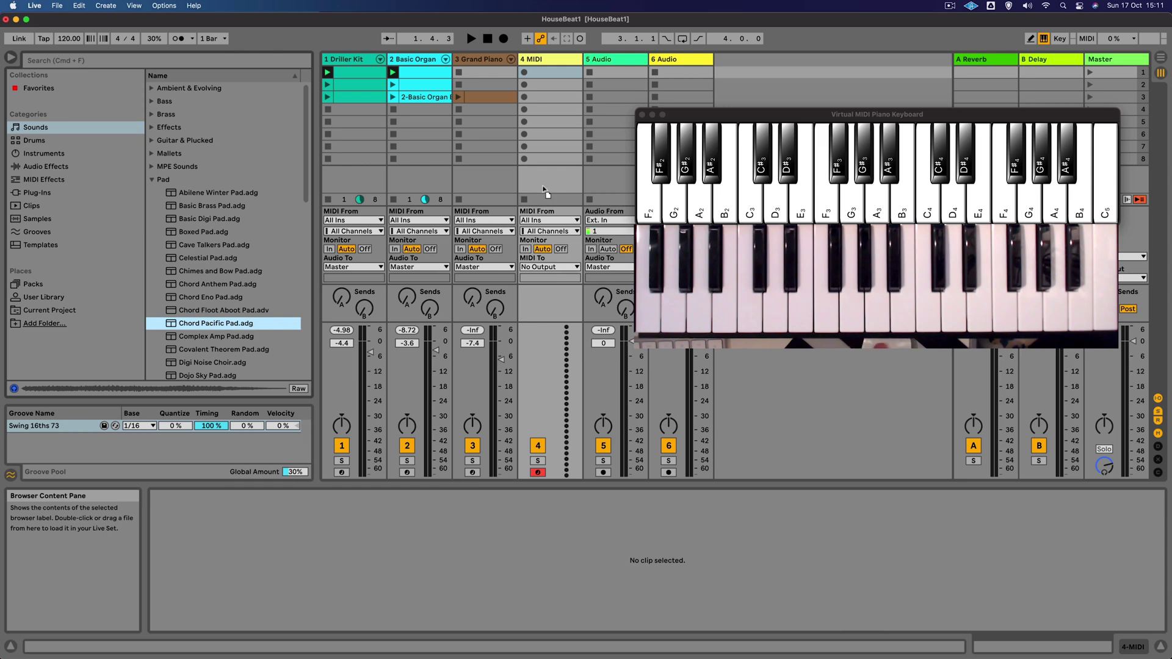
Load Chord Pacific Pad onto 4 MIDI, turn it down, and pick the Maj variation
drag(546, 182, 545, 178)
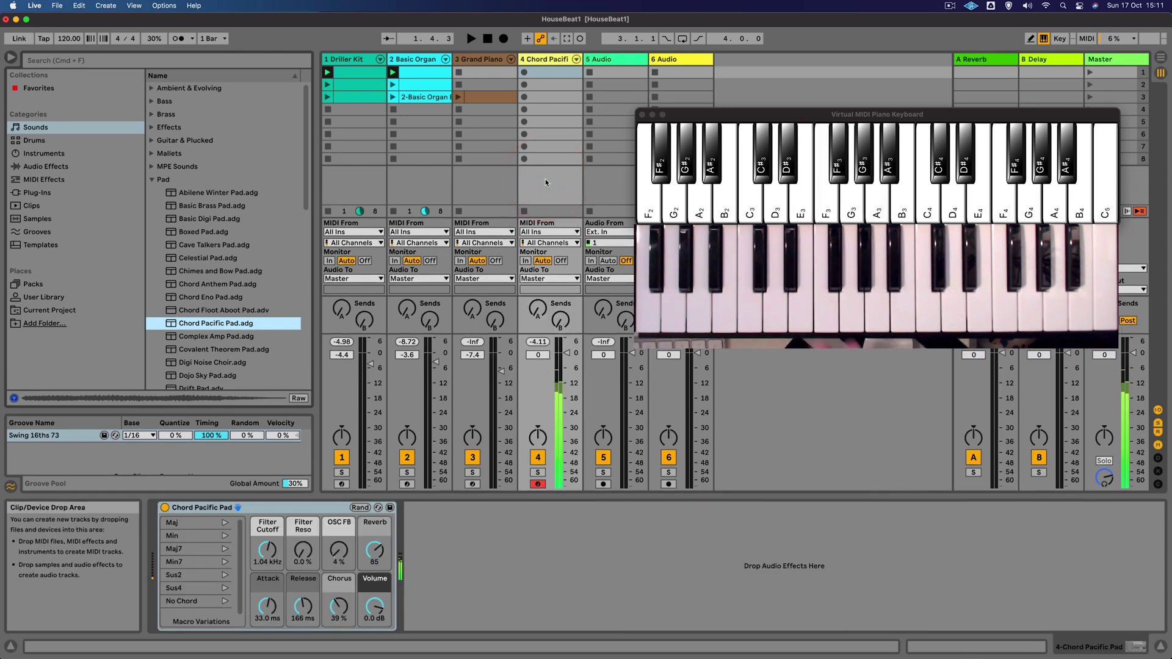
drag(567, 353, 567, 365)
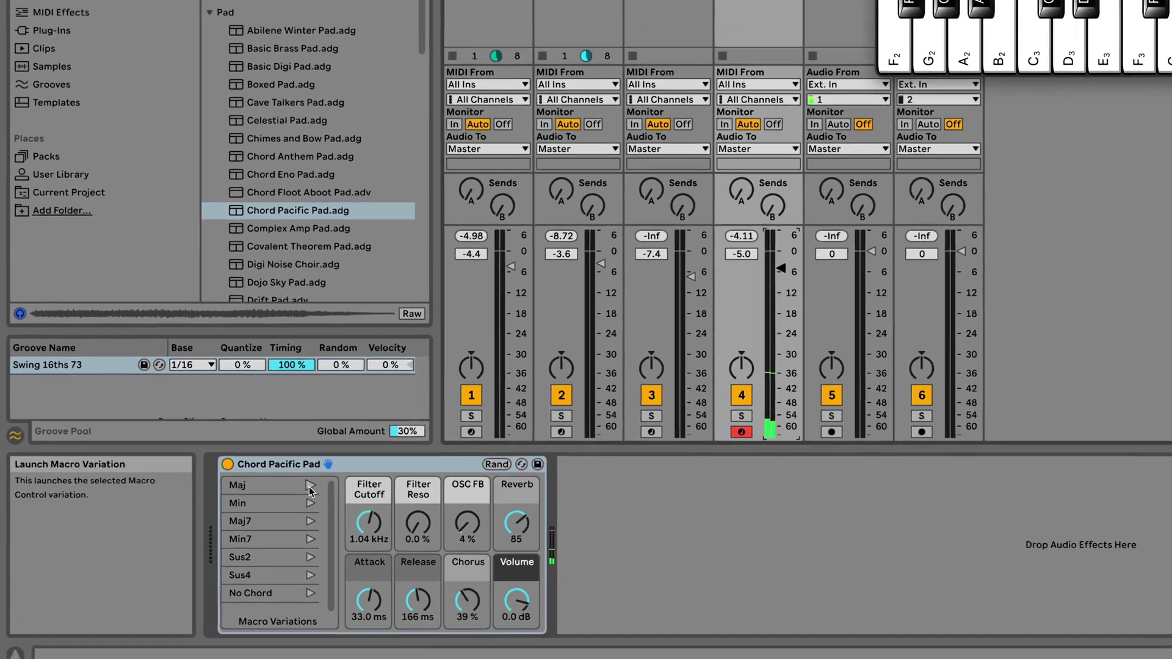
click(511, 396)
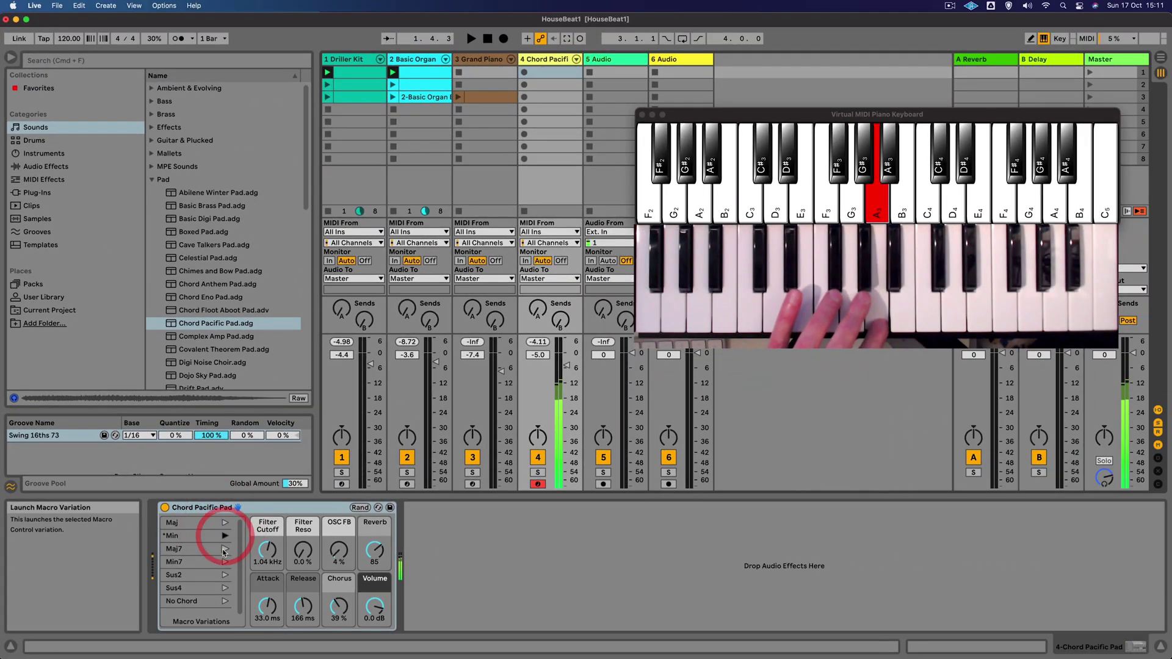
Try the Maj7, Sus2 and Sus4 variations, return to No Chord, and launch scene 1
click(225, 549)
click(225, 562)
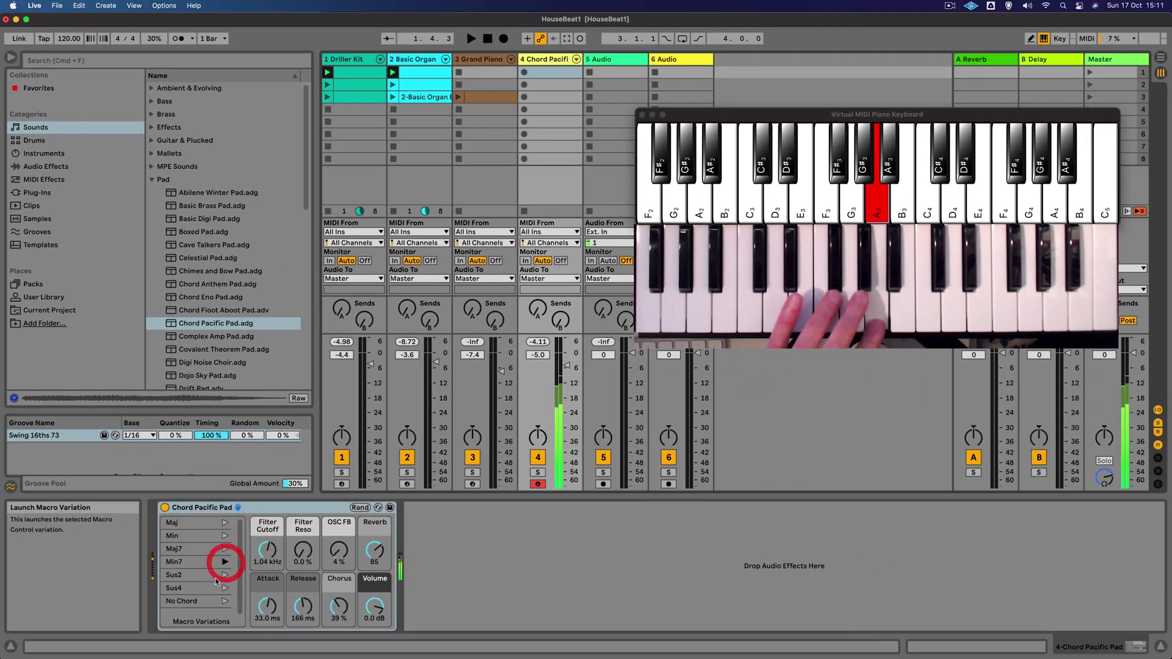
click(225, 575)
click(225, 588)
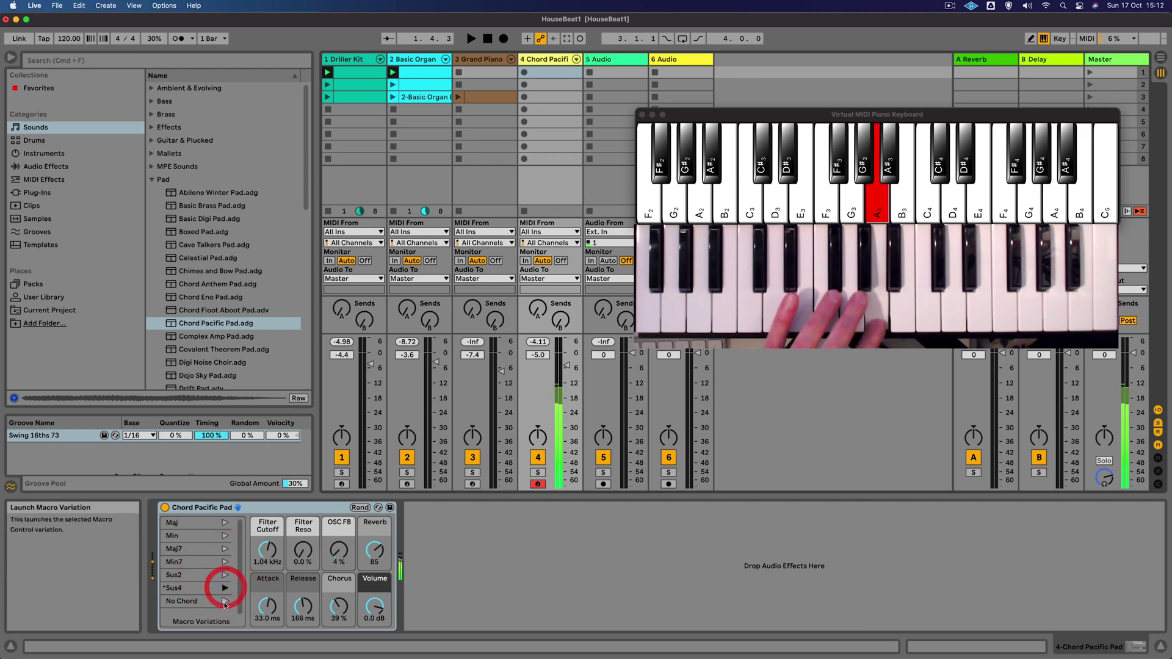
click(225, 603)
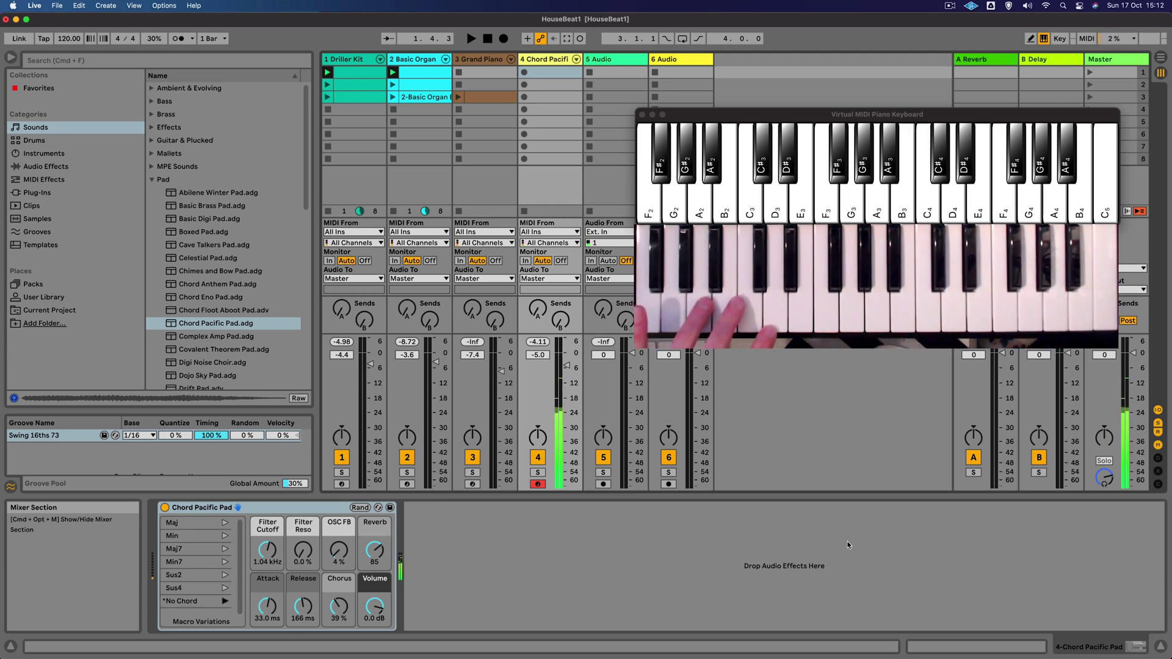
click(1089, 72)
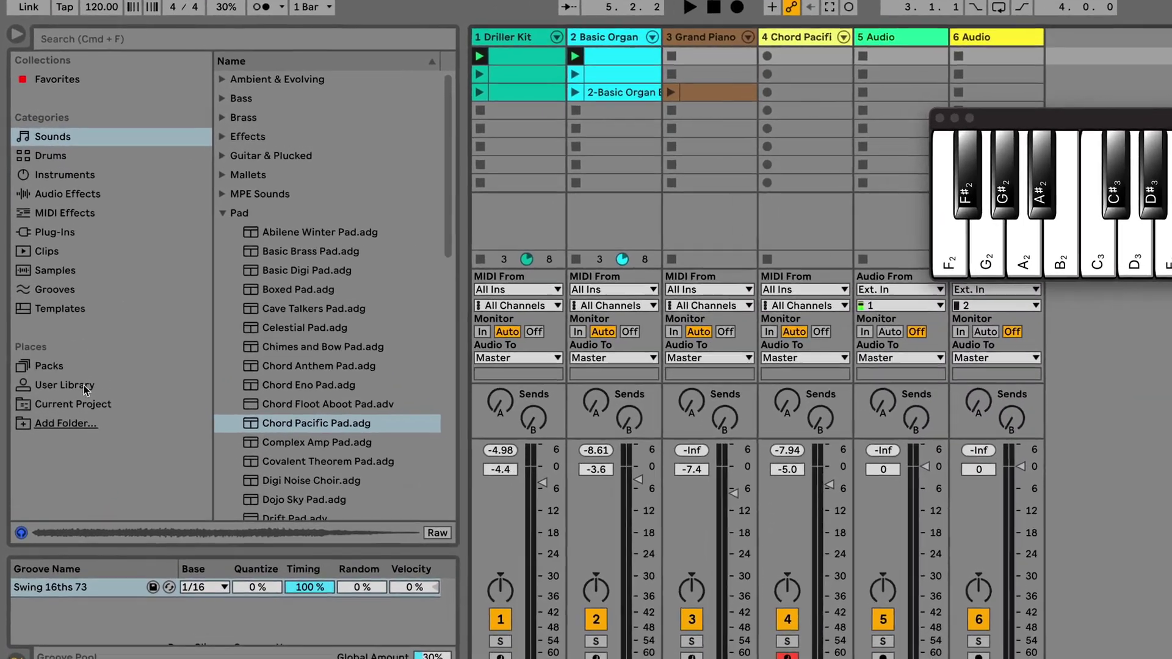
Load Ski's Minor 9.adg from User Library MIDI Effect Rack presets onto the Chord Pacific track
click(85, 386)
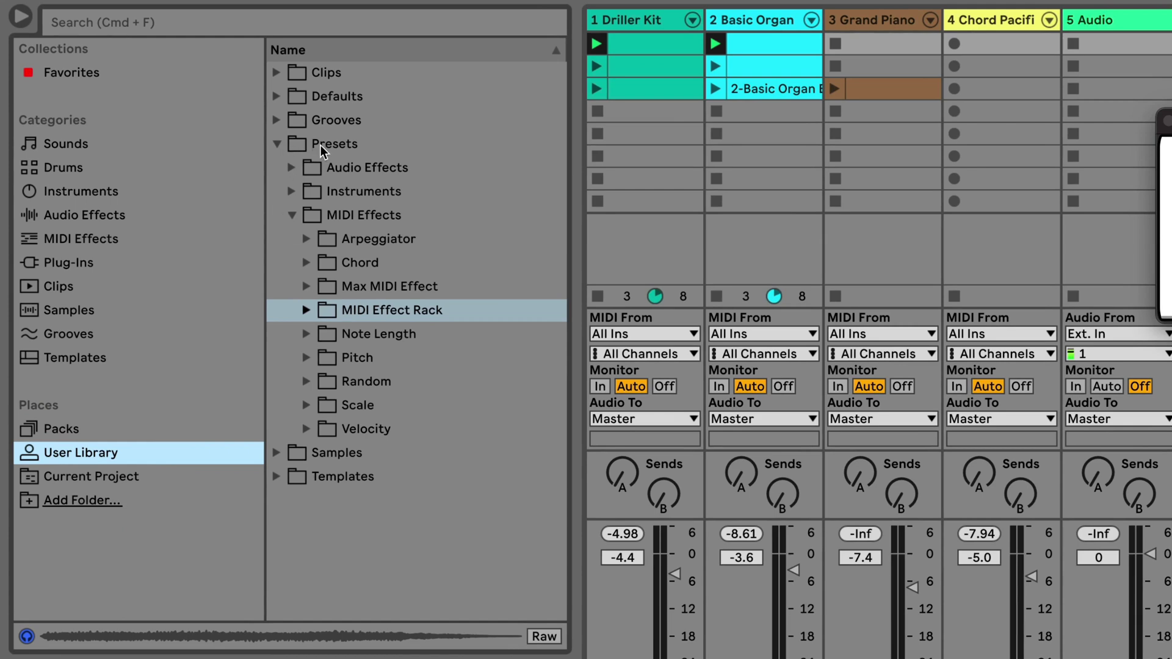
click(352, 314)
click(305, 310)
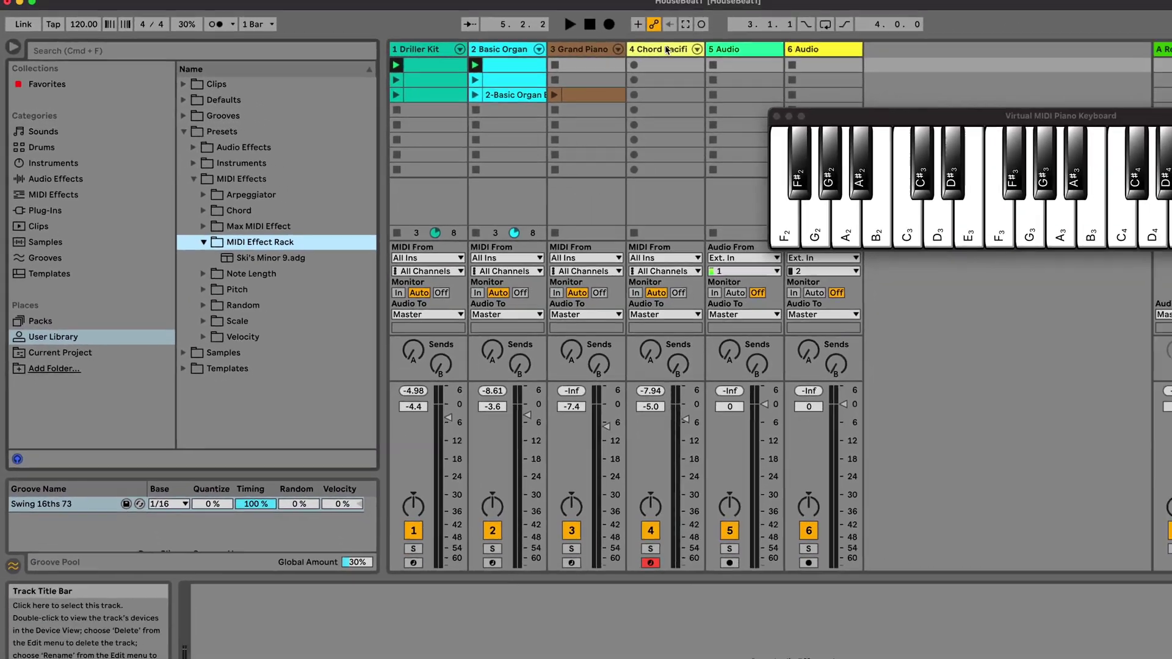
click(667, 50)
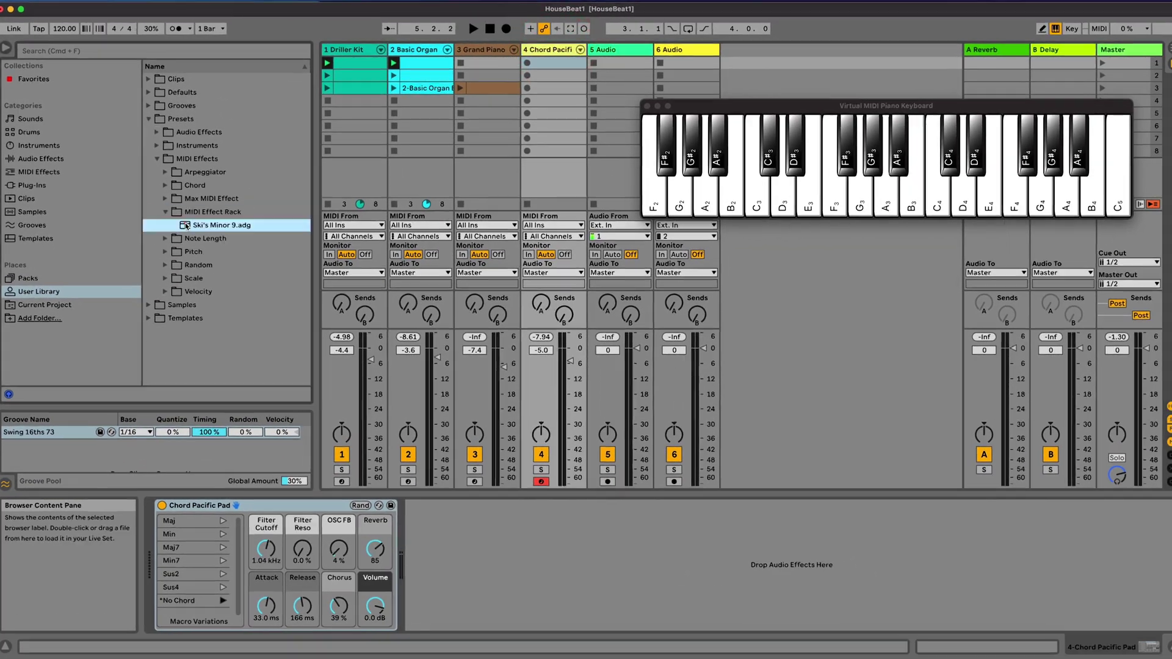
double_click(189, 232)
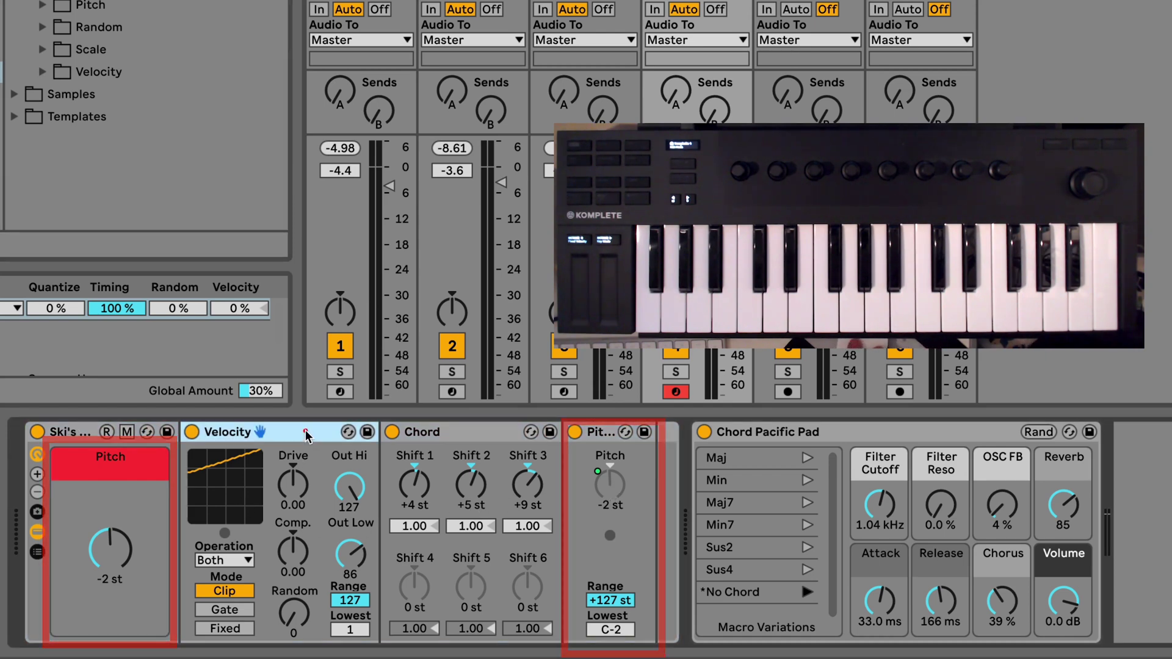
Lower the Chord Pacific Pad's Filter Cutoff macro from 1.04 kHz to 485 Hz
click(324, 432)
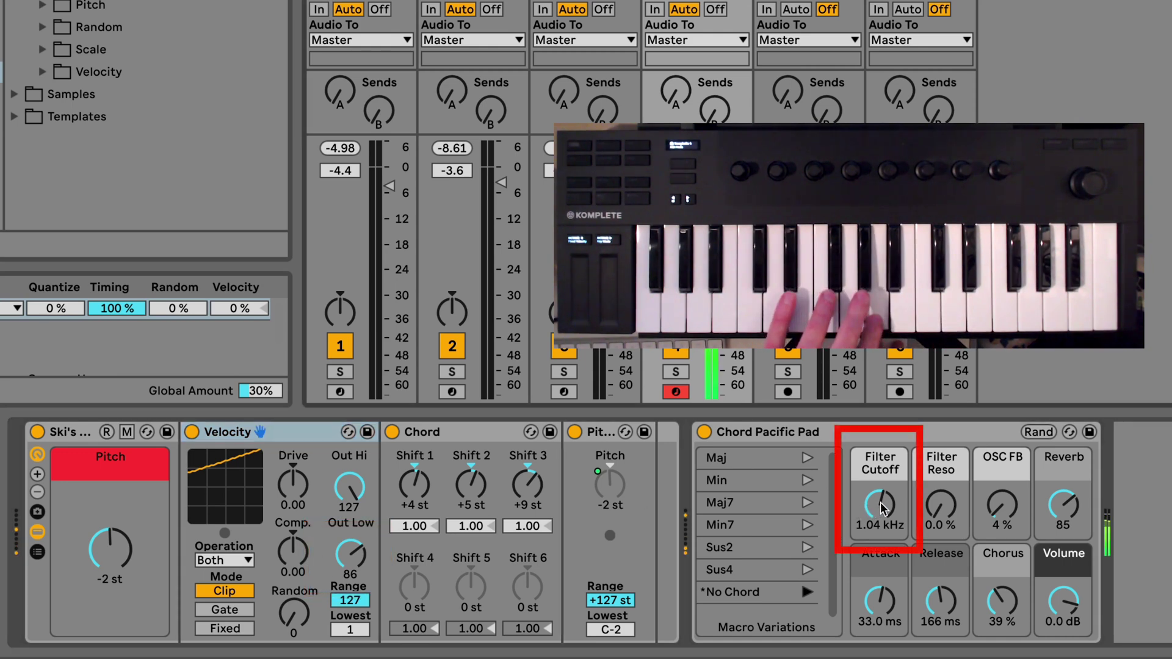
drag(880, 508, 881, 512)
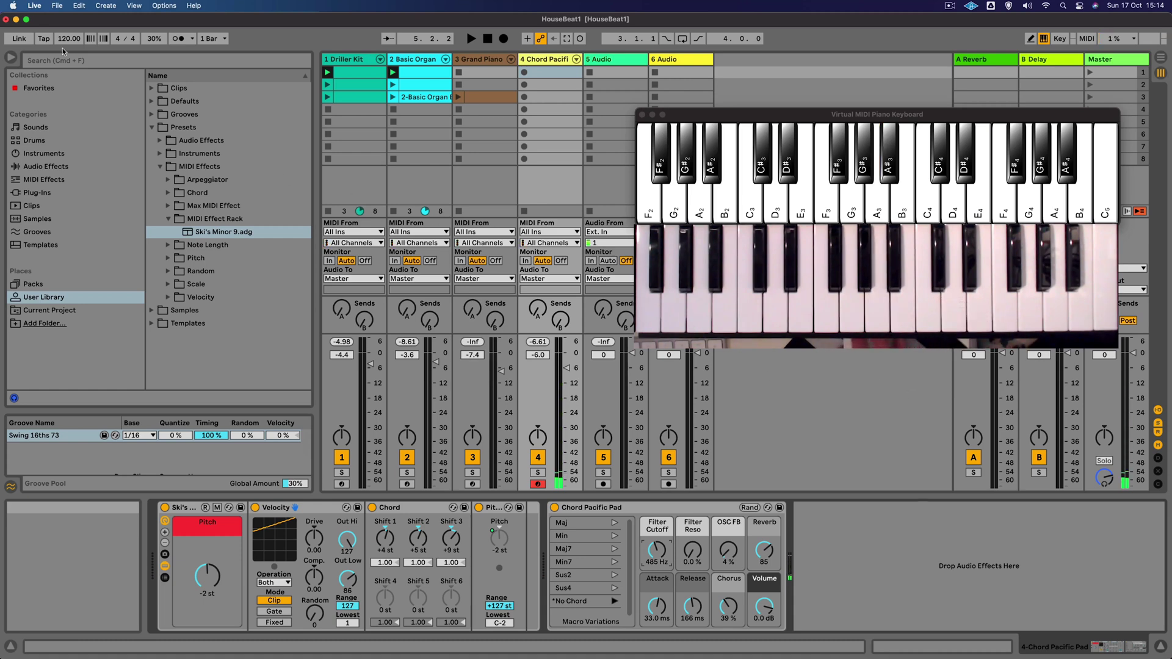
Check the count-in, record a four-bar chord clip into Chord Pacific's slot 1, and open its notes
click(192, 39)
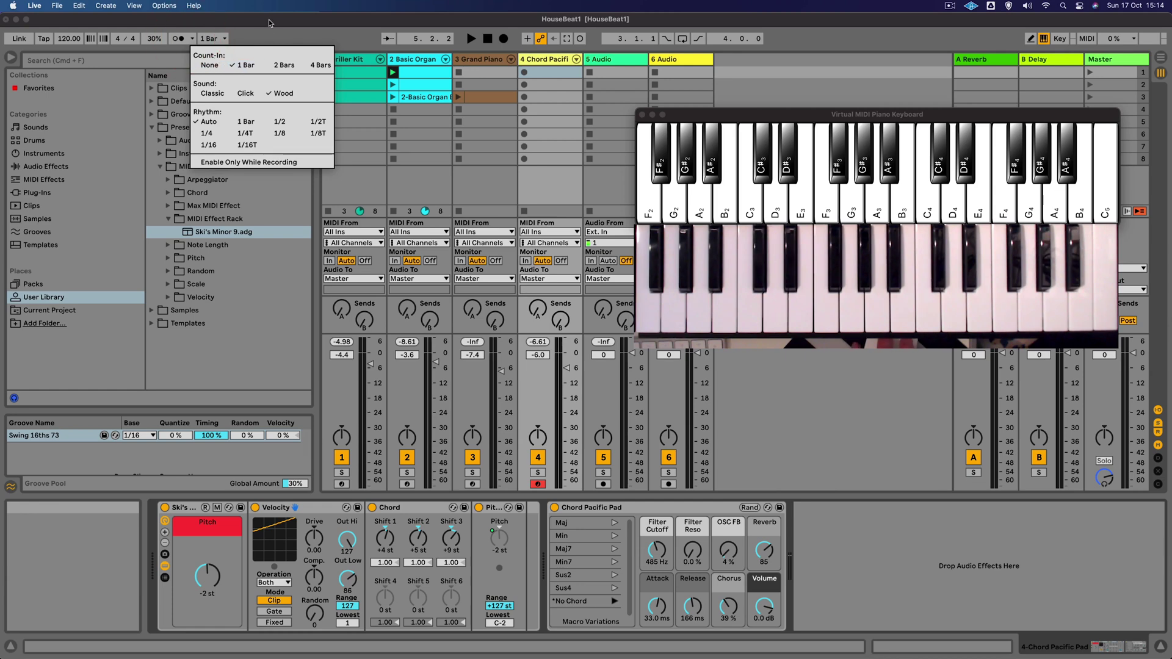
click(538, 73)
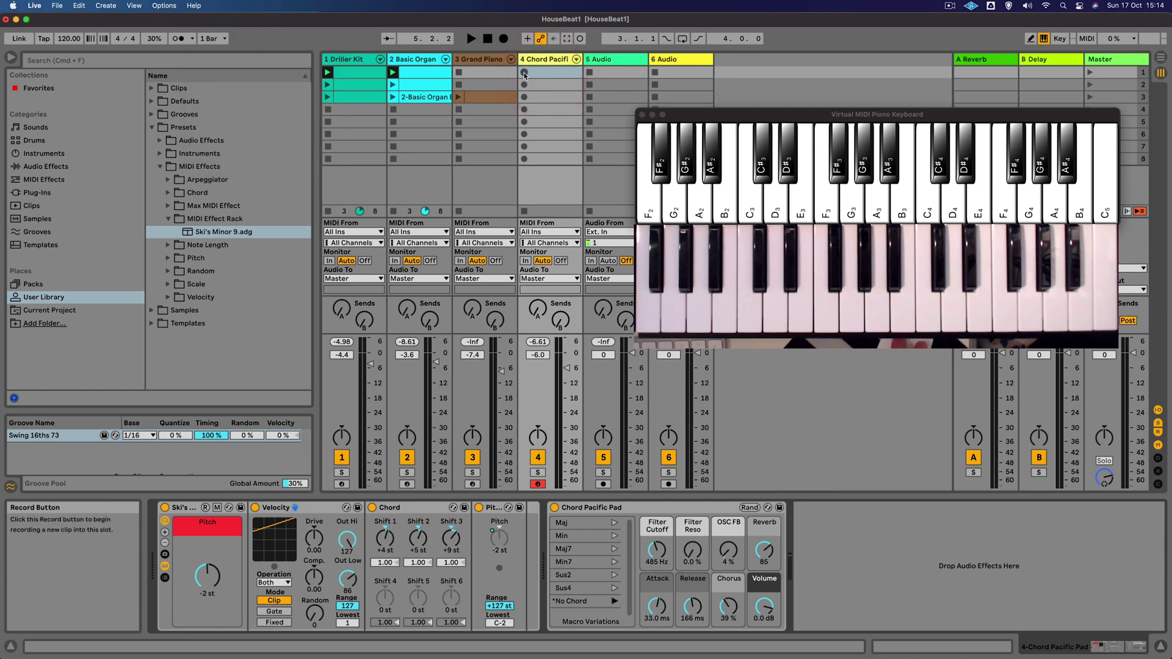
click(524, 74)
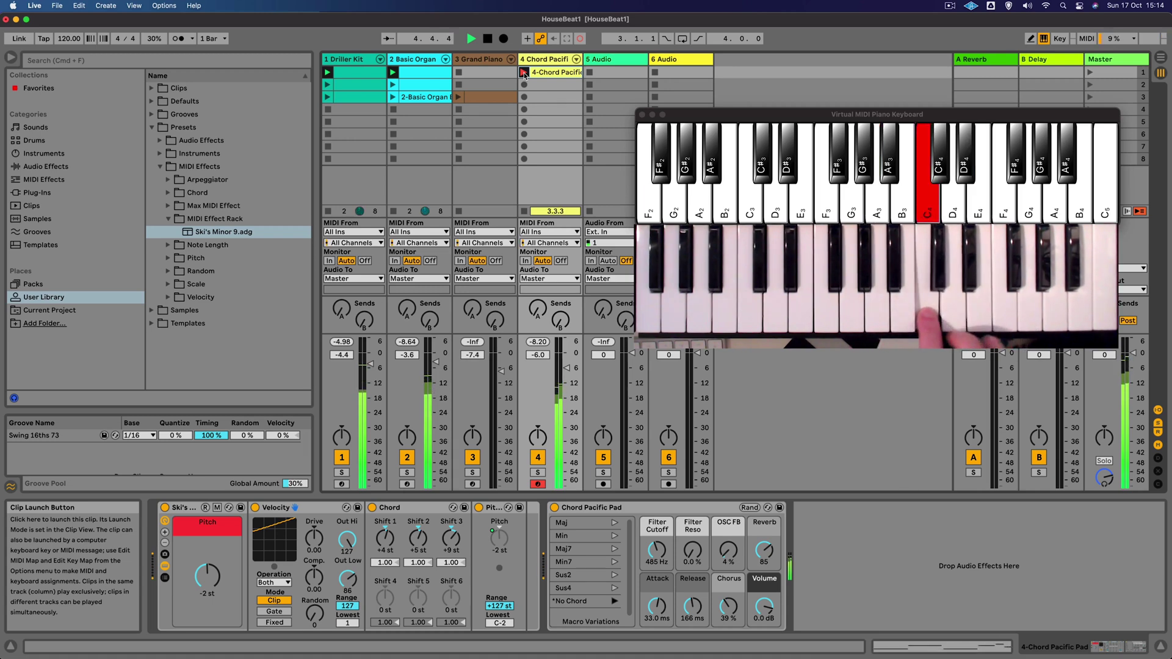
click(556, 72)
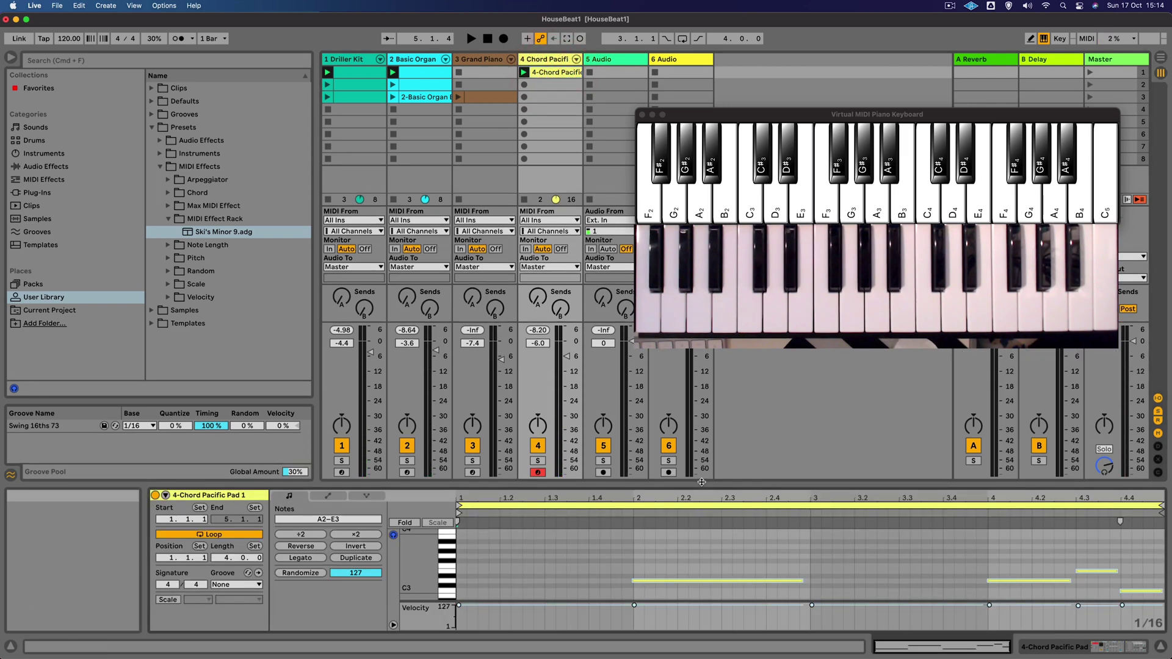
Quantize all the recorded chord notes to the grid and fold the piano roll to the used rows
drag(701, 482, 688, 369)
click(649, 435)
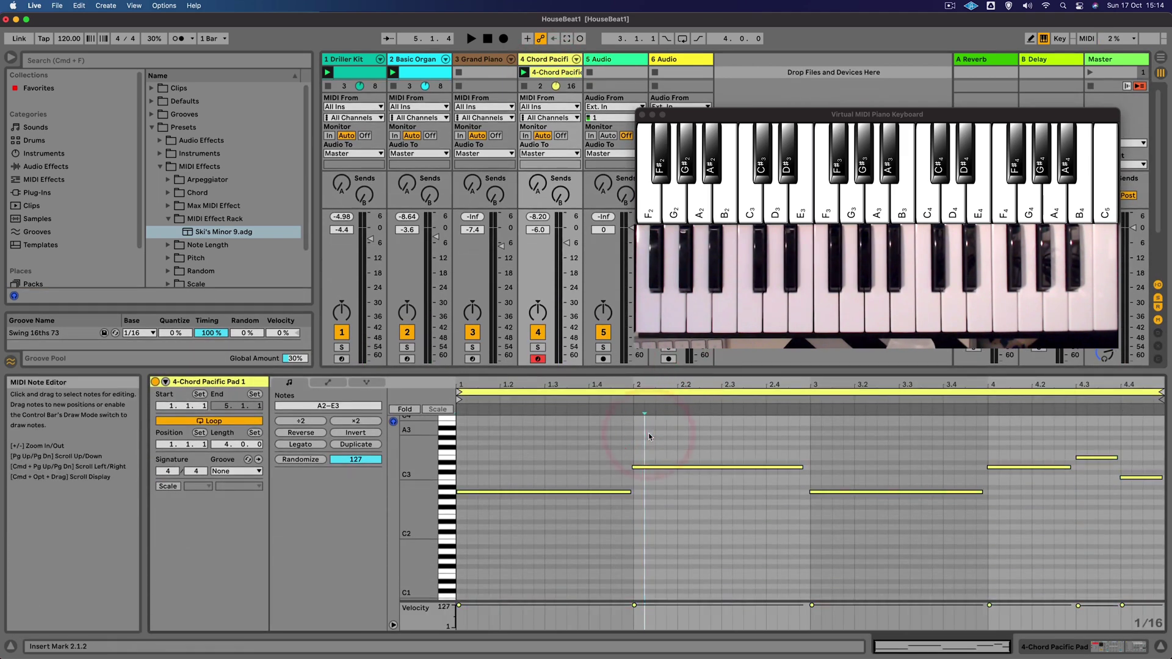
key(super+a)
key(super+u)
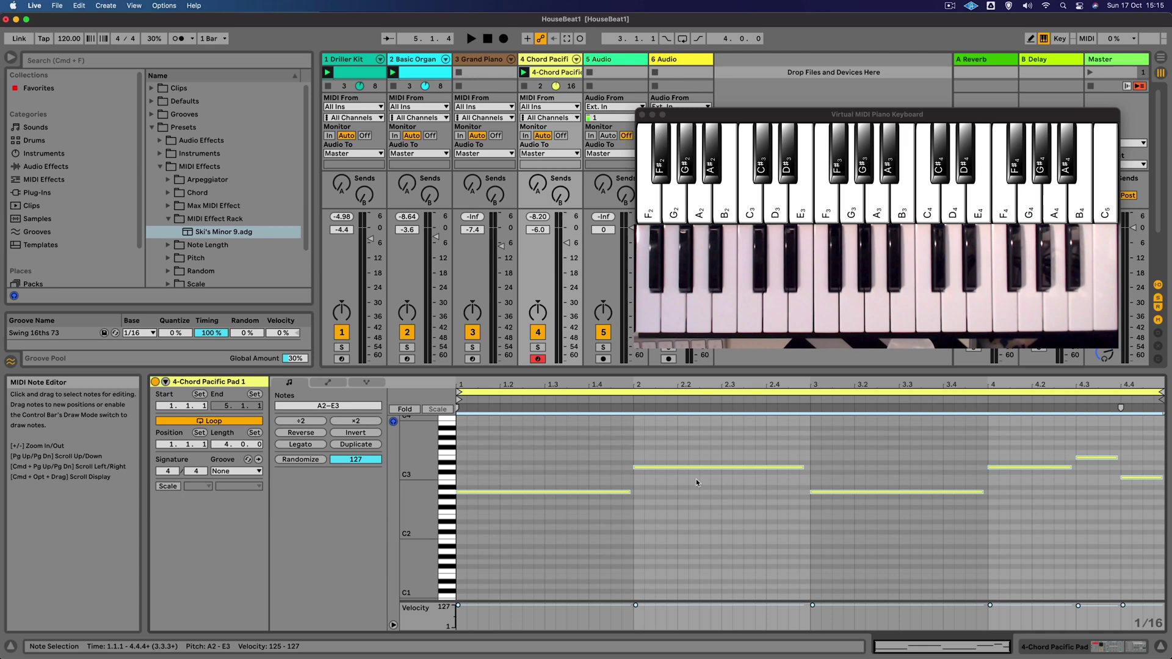
key(f)
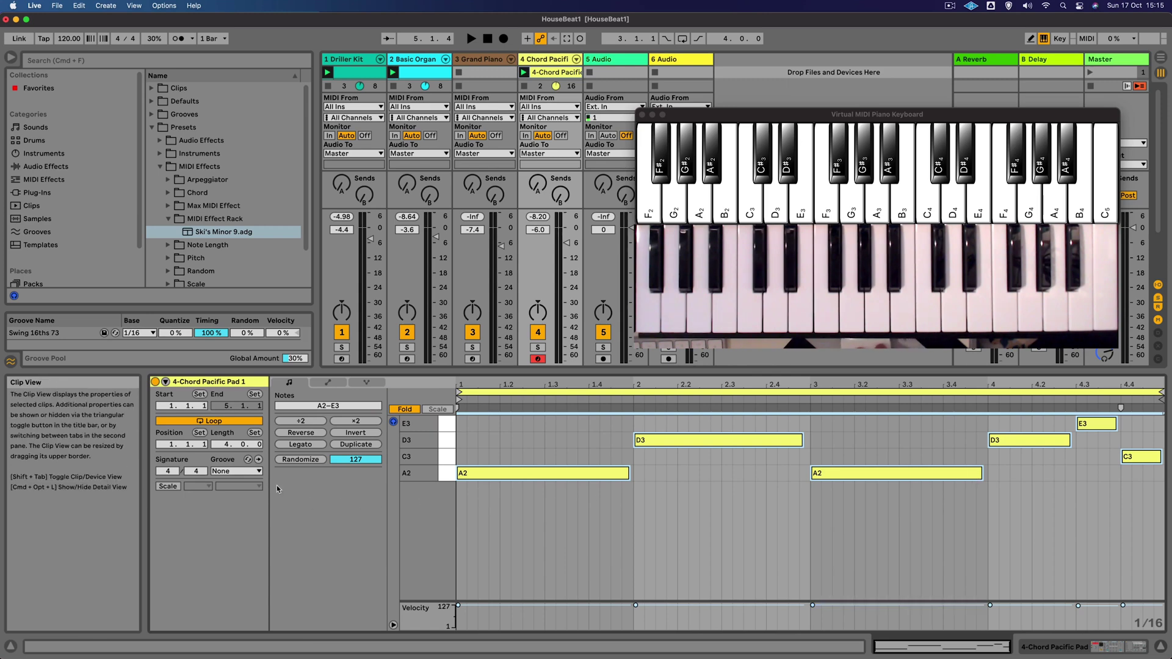
Apply the Swing 16ths 73 groove to the chord clip
click(230, 472)
click(234, 481)
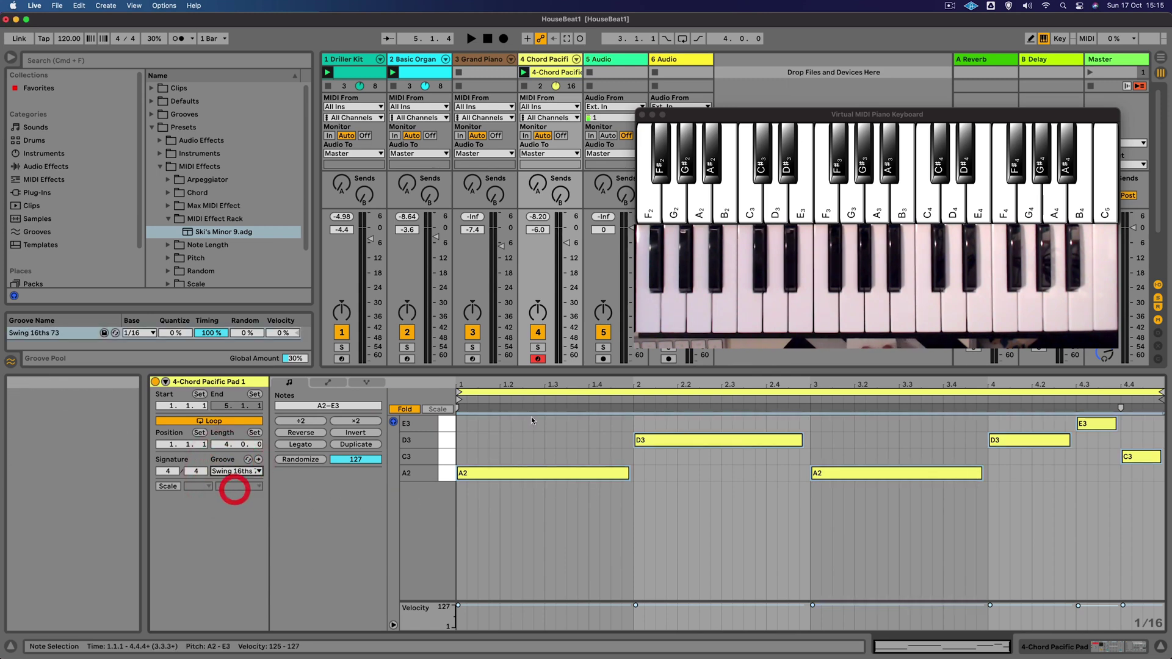
drag(554, 373, 554, 469)
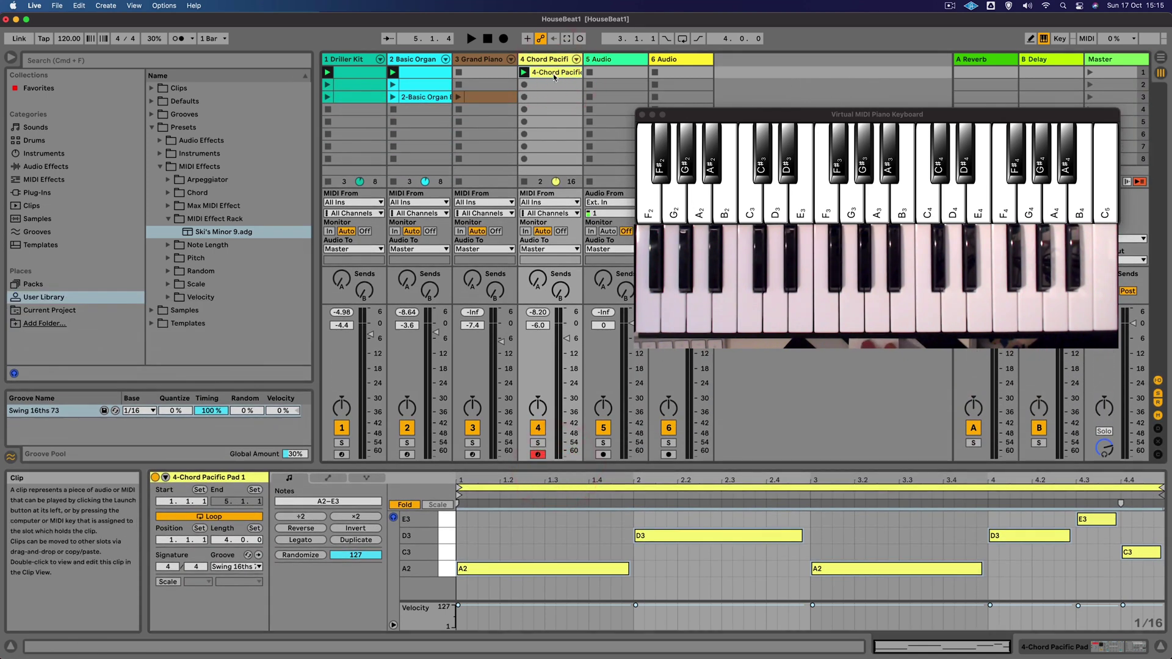
Copy the chord clip into track 4's slot 2 and launch scenes 1, 2 and 3 in turn
drag(557, 89, 554, 85)
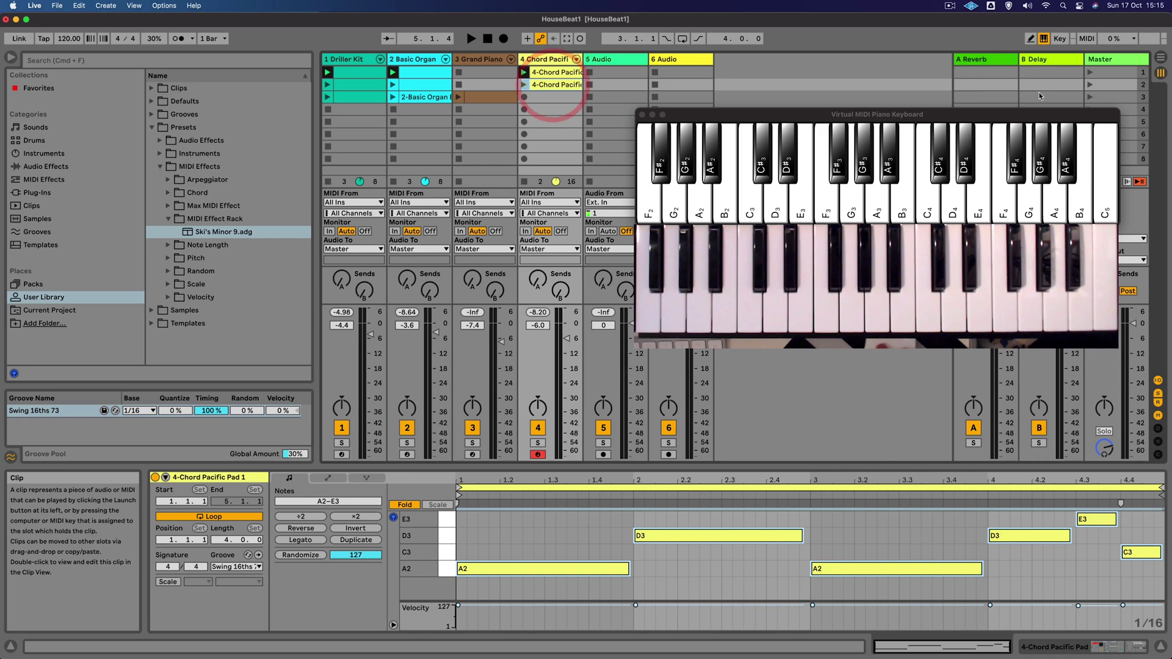
click(1091, 73)
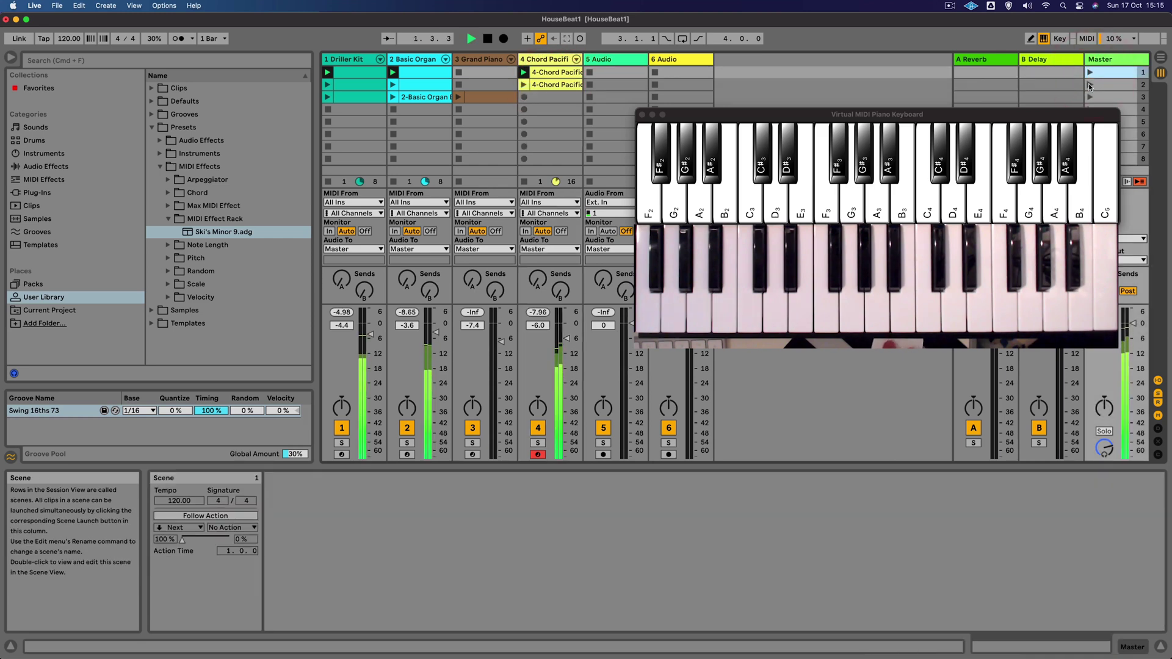
click(1090, 85)
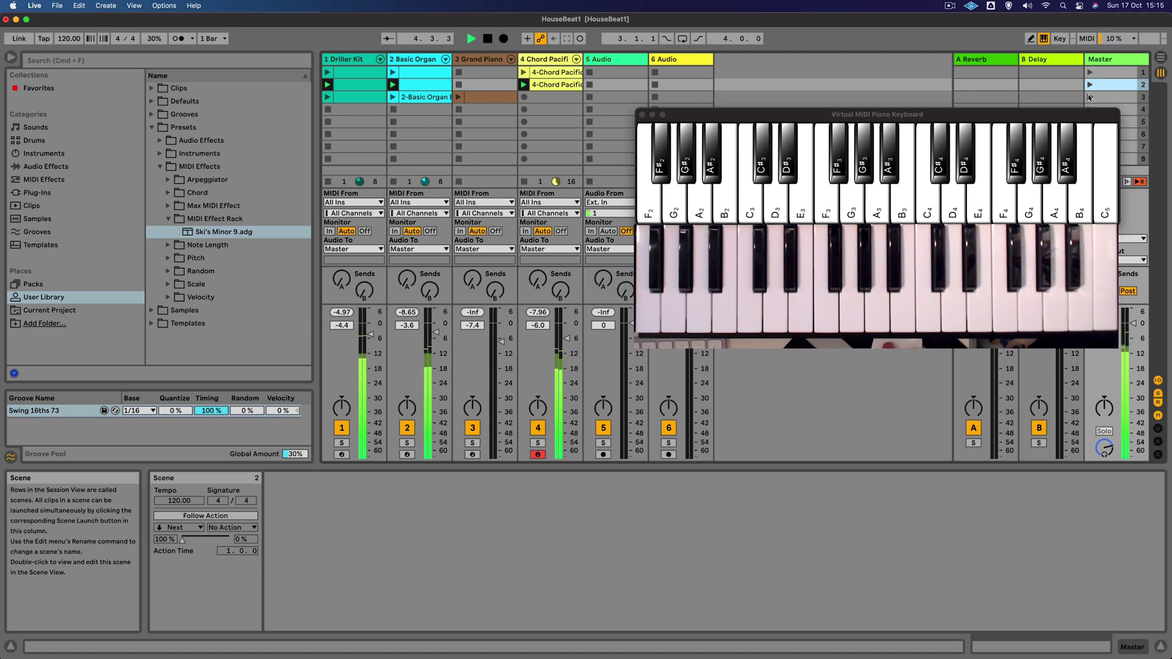
click(1089, 97)
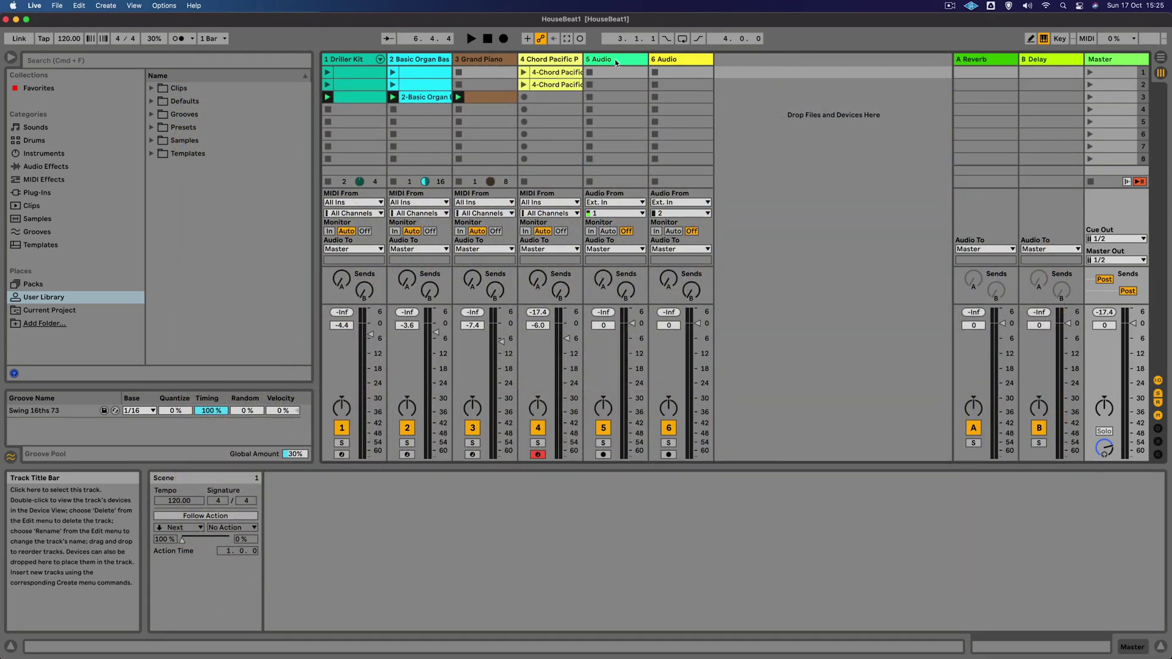
Arm the 5 Audio track, enable audio inputs 11–16 in Preferences, and list its input channels
click(614, 60)
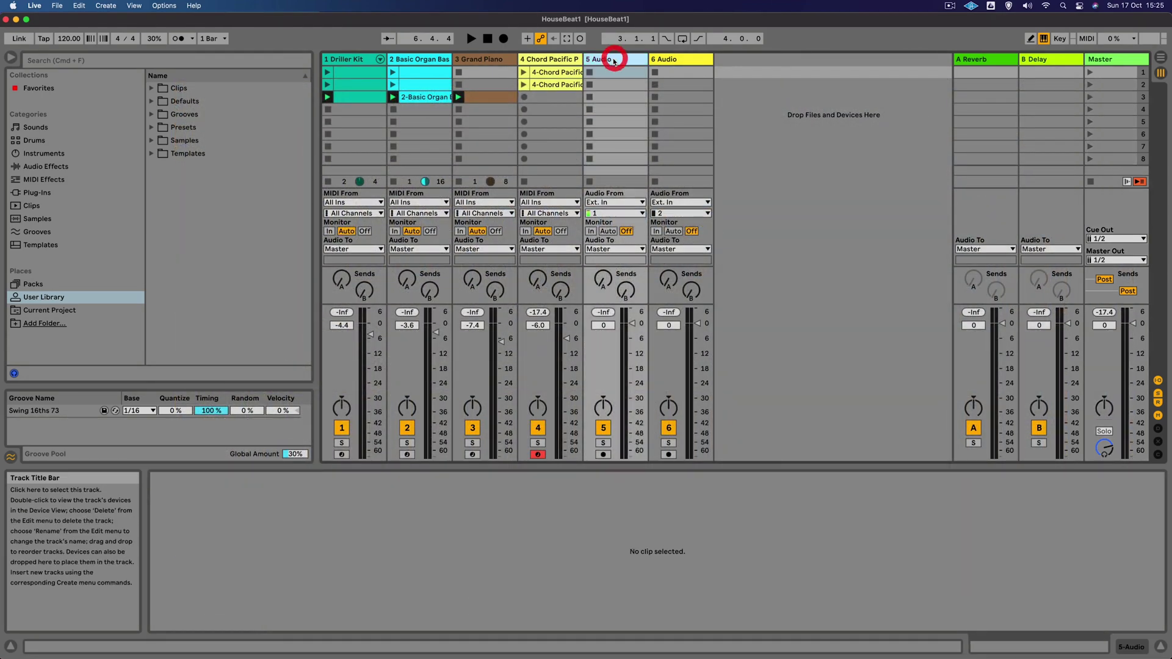
click(603, 455)
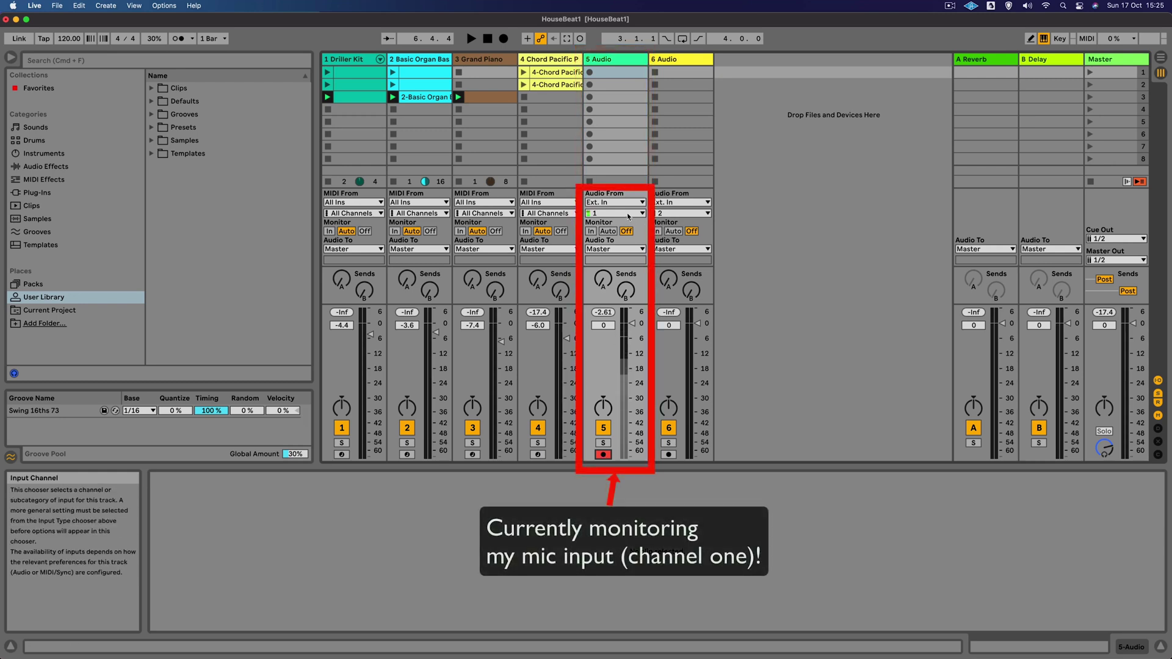
click(34, 5)
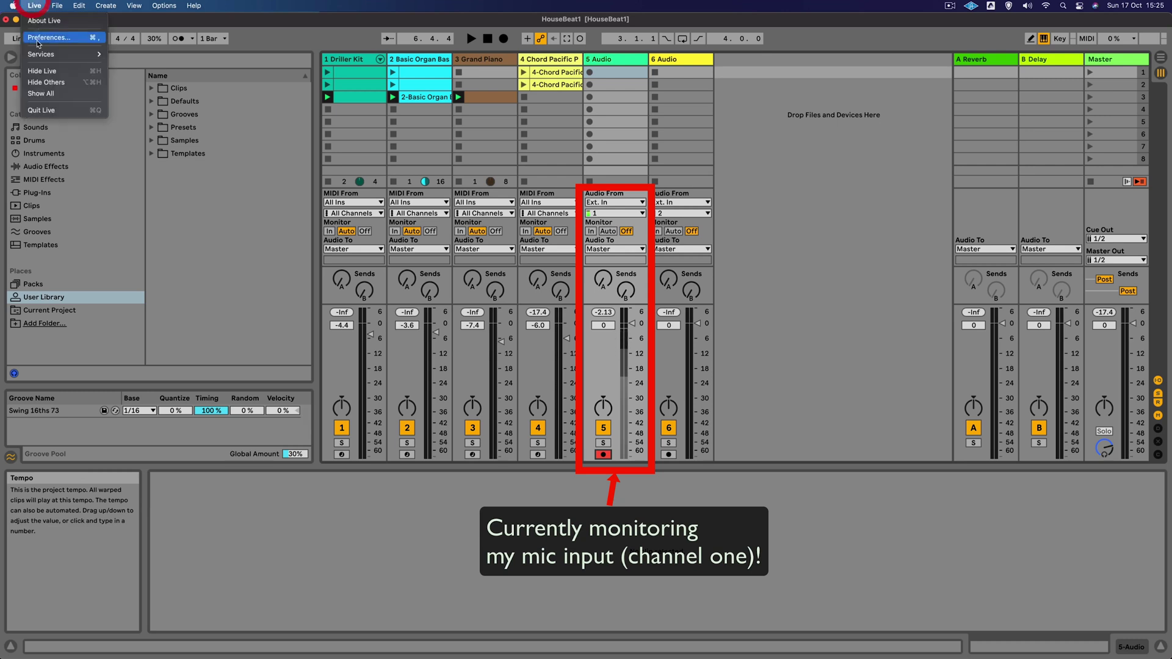
click(37, 39)
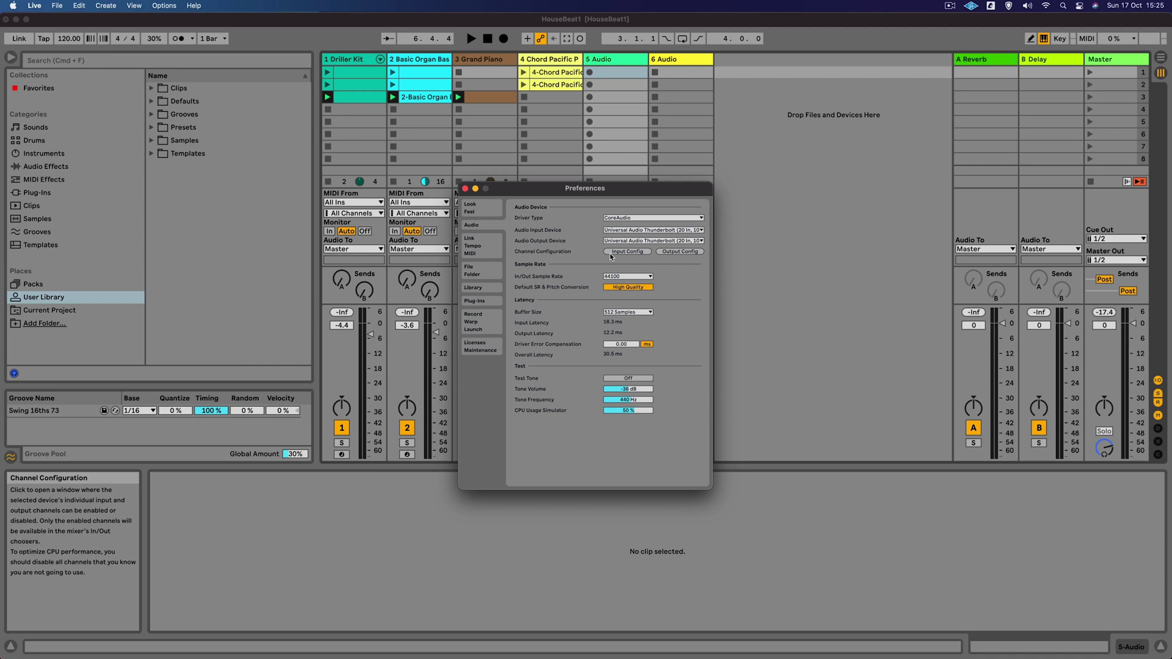
click(625, 254)
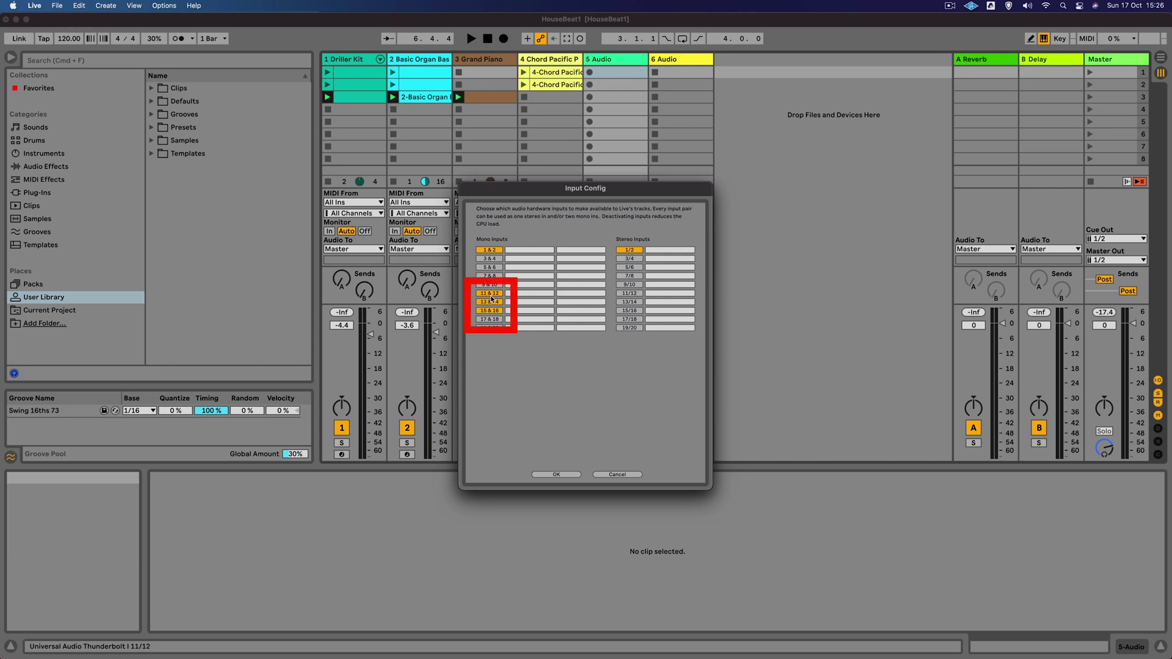
click(567, 477)
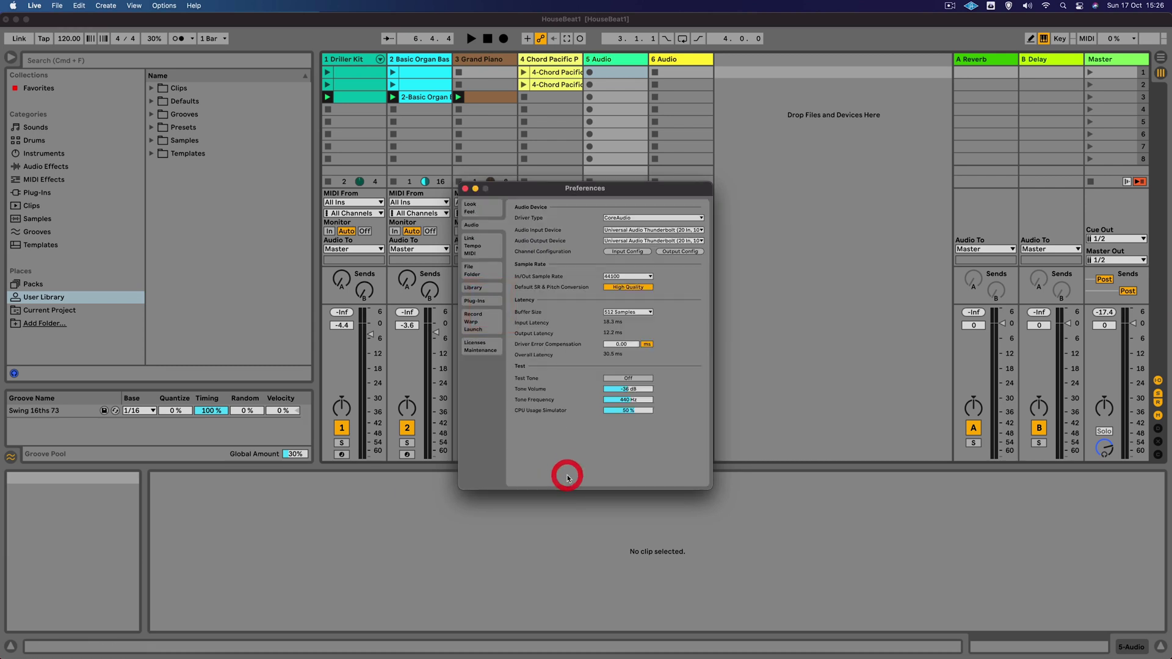
click(465, 188)
click(635, 214)
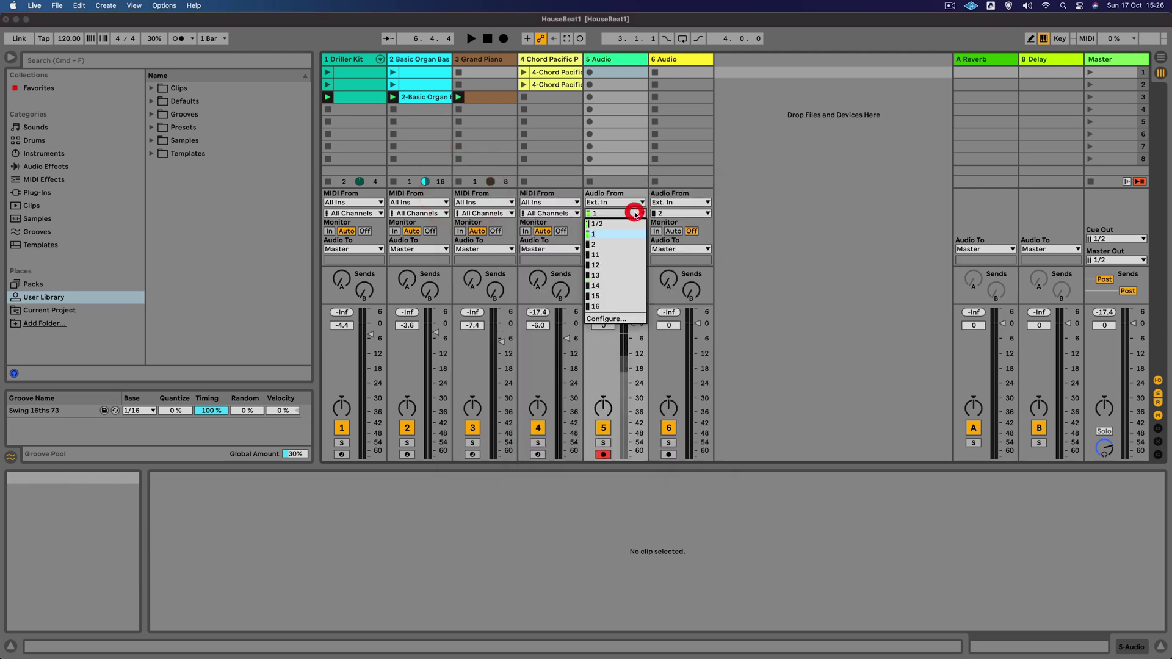
Set track 5's input to channel 14 and record the minilogue melody into slot 1
click(618, 286)
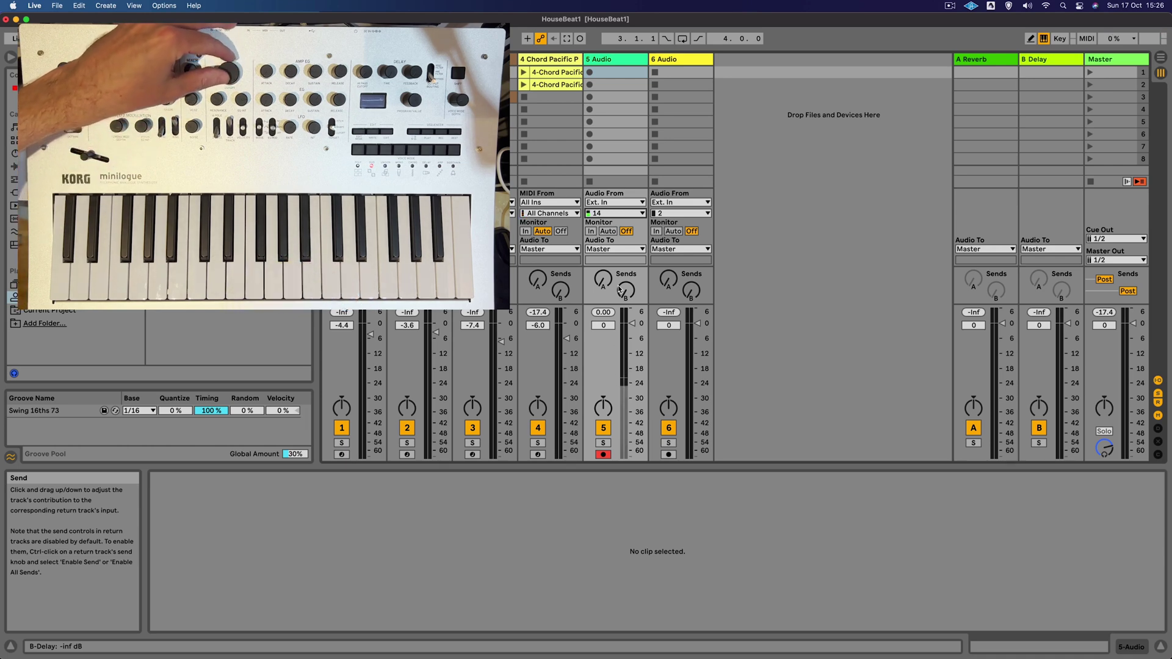
click(1120, 72)
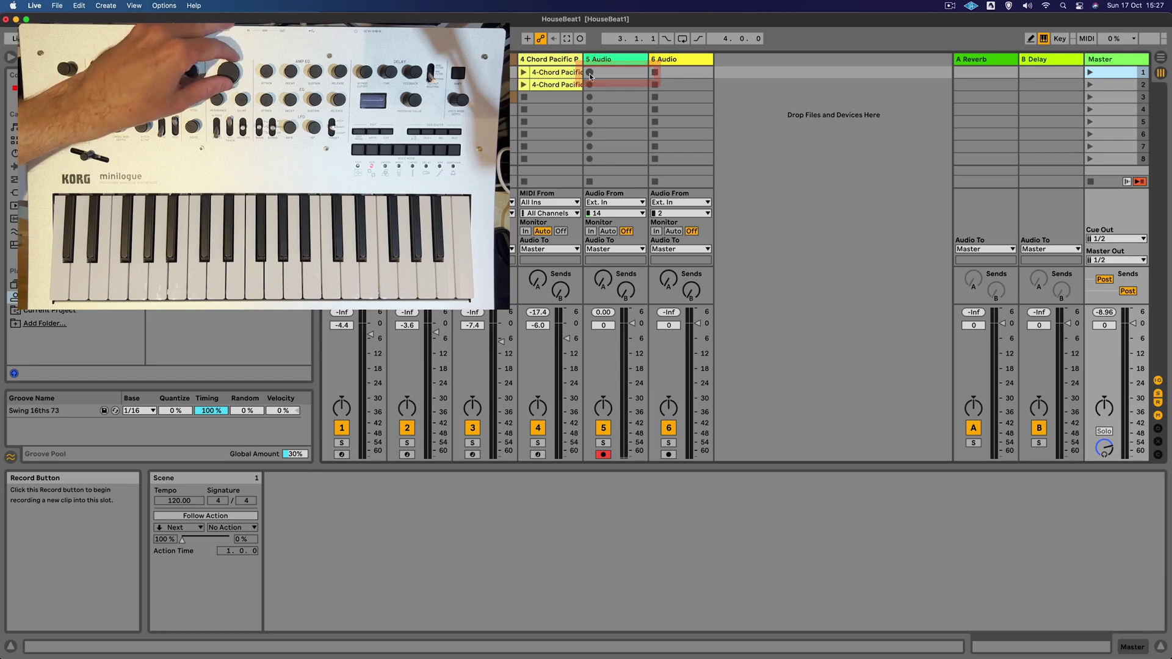
click(589, 74)
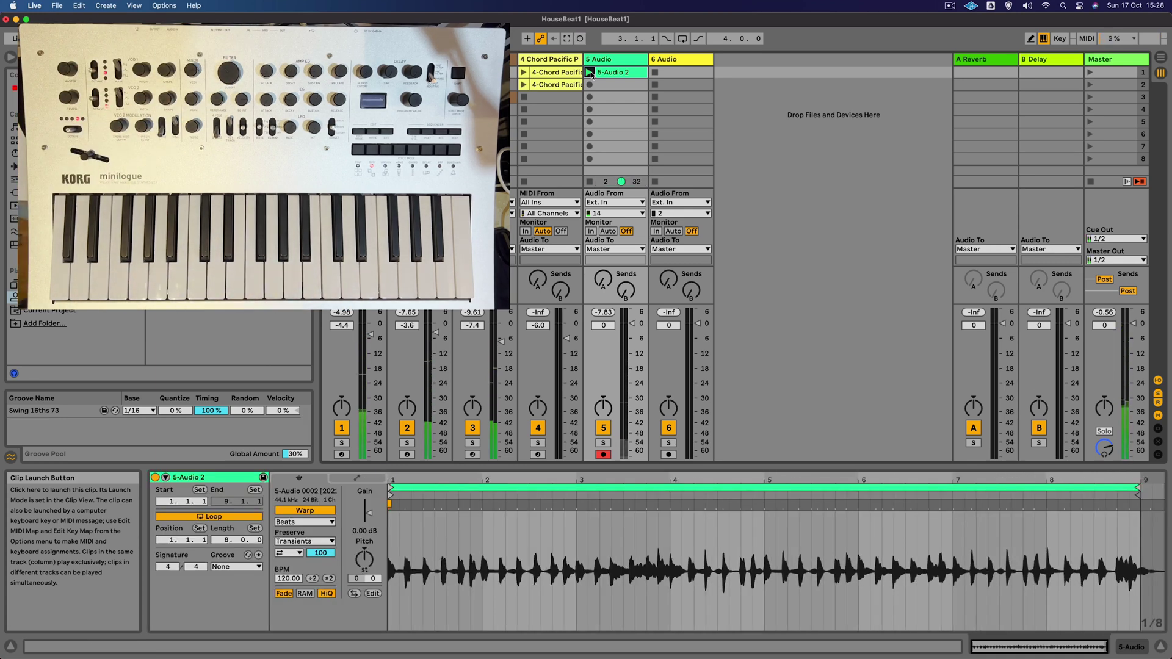
Set track 5 monitoring to Auto, solo it, and play back the recorded melody
click(613, 232)
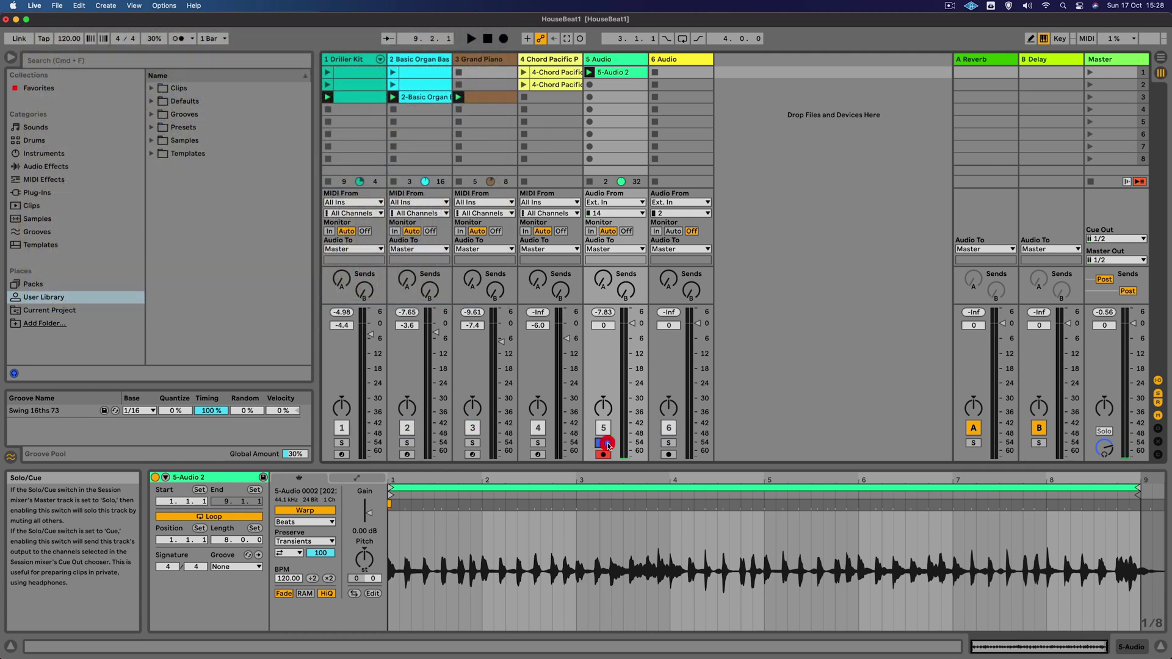
click(603, 443)
key(space)
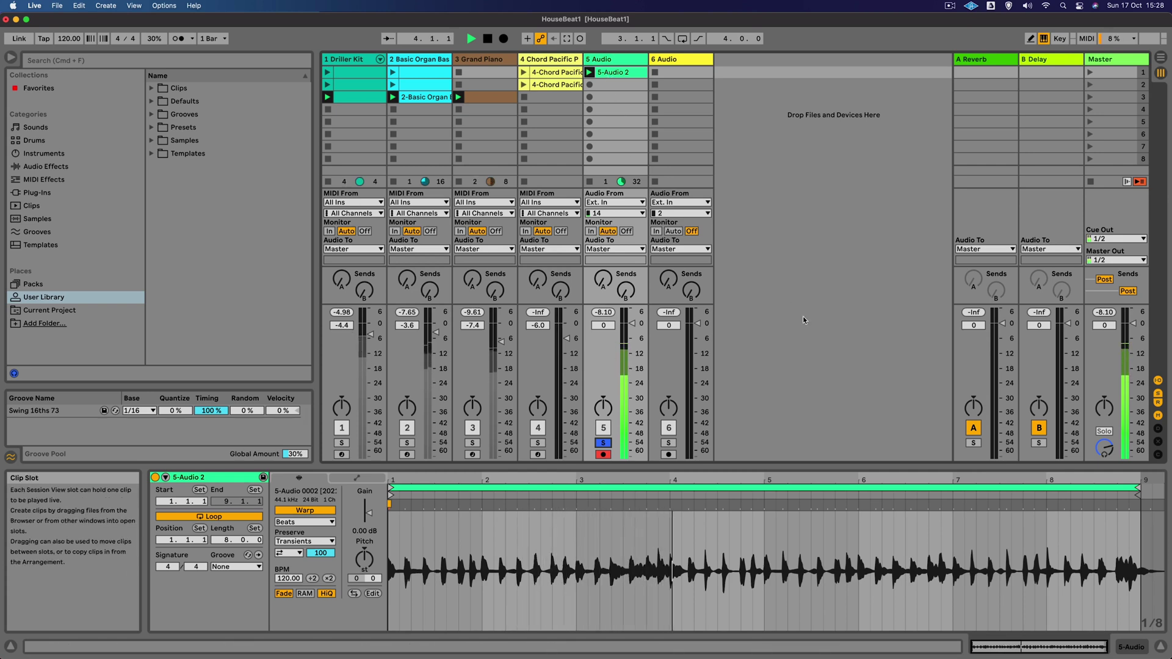
key(space)
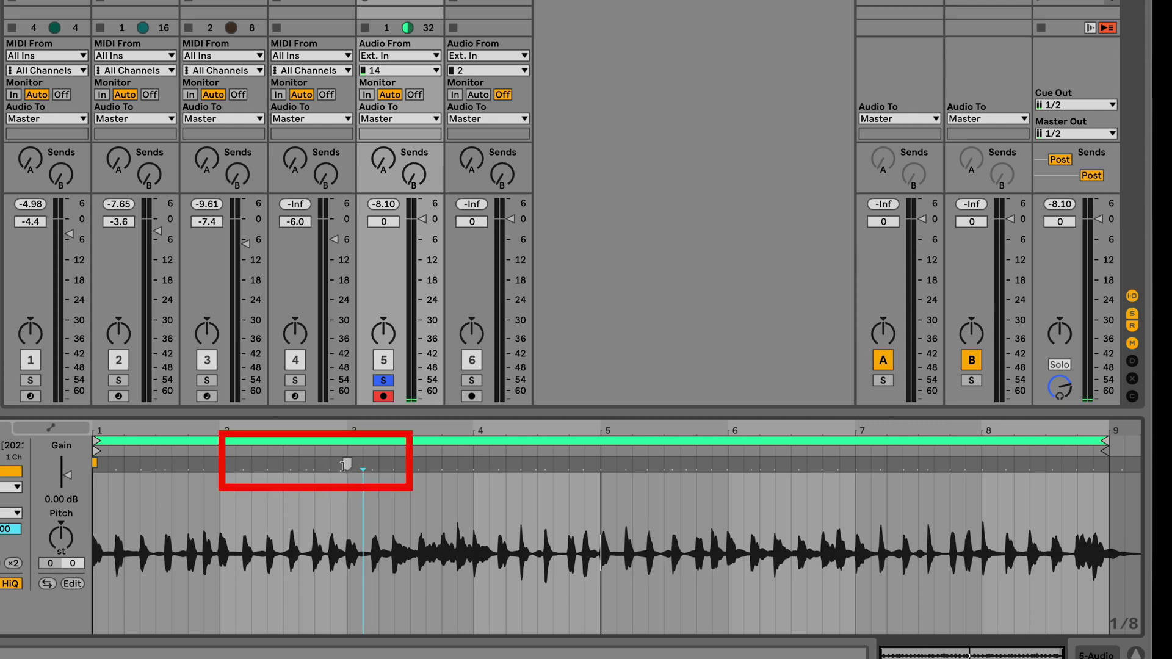
Inspect the melody's note onsets, then select the whole sample and warp it across eight bars
mouse_move(384, 467)
mouse_down()
mouse_move(388, 507)
mouse_move(393, 428)
mouse_up()
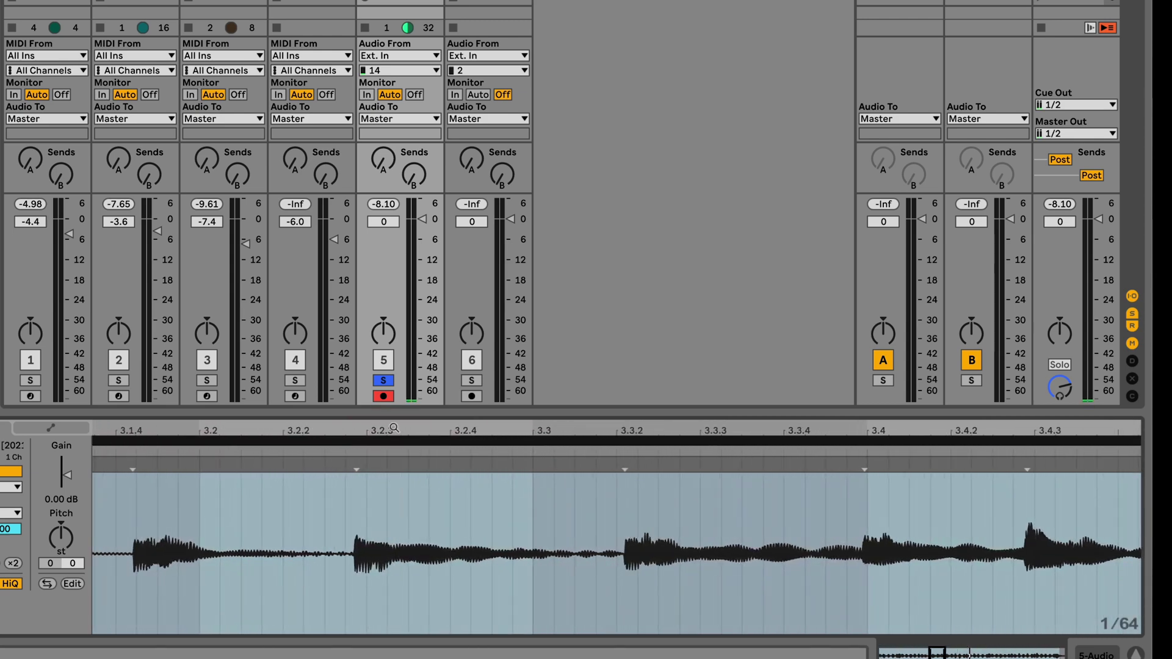
click(351, 502)
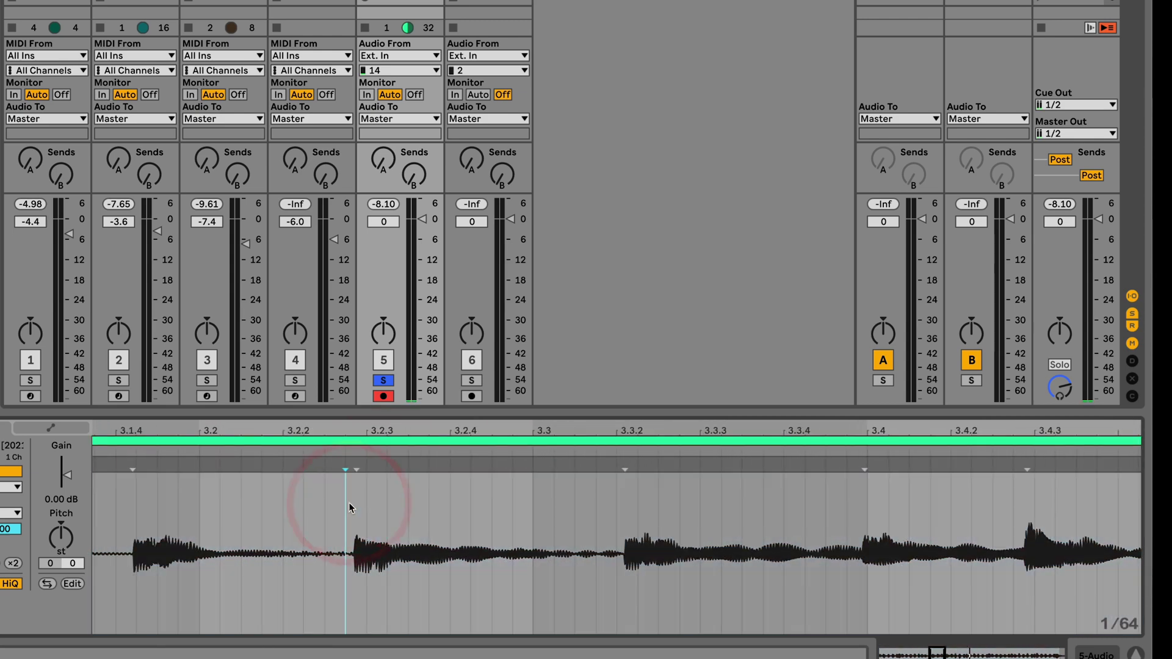
click(350, 498)
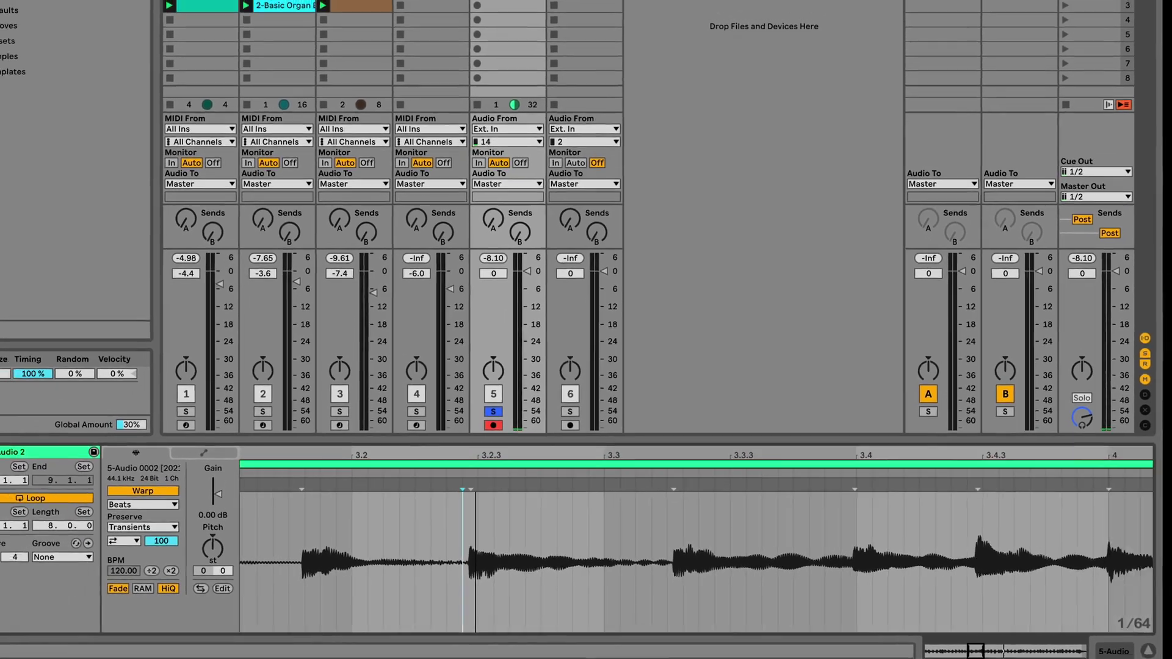
drag(362, 423, 362, 403)
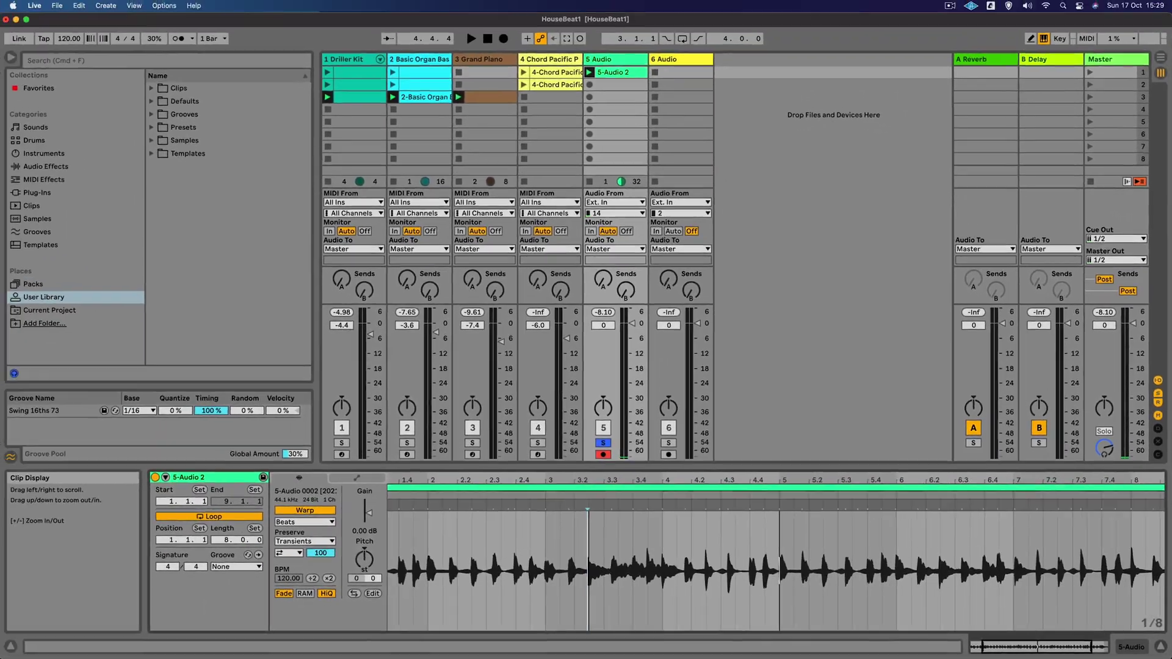
key(minus)
key(minus)
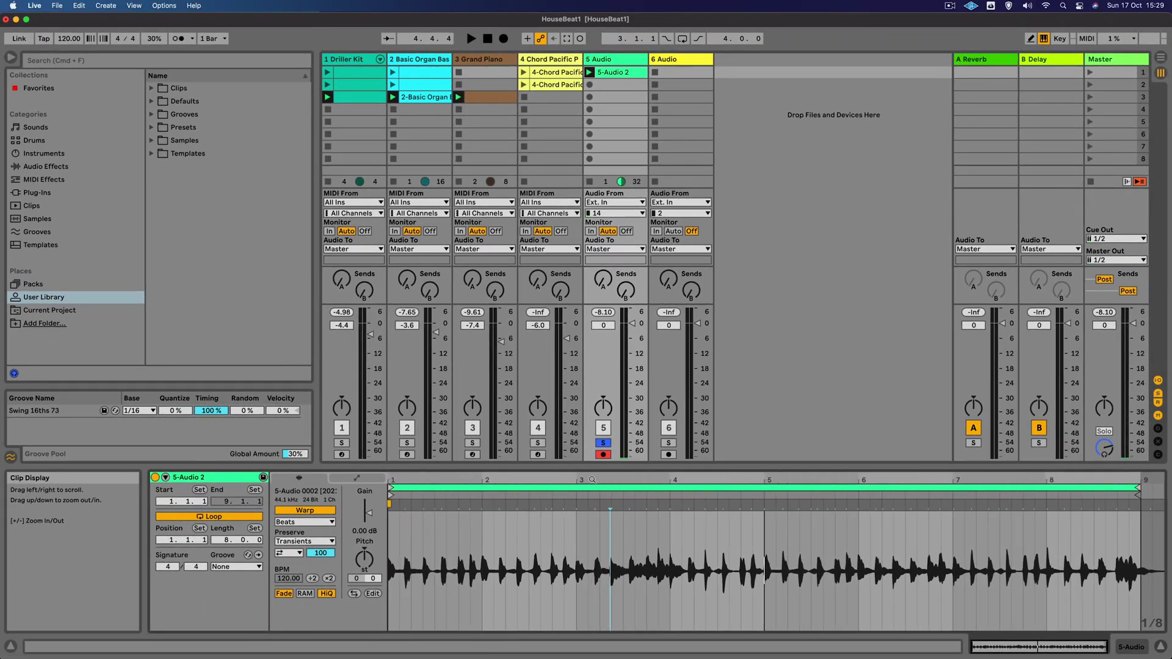
key(super+a)
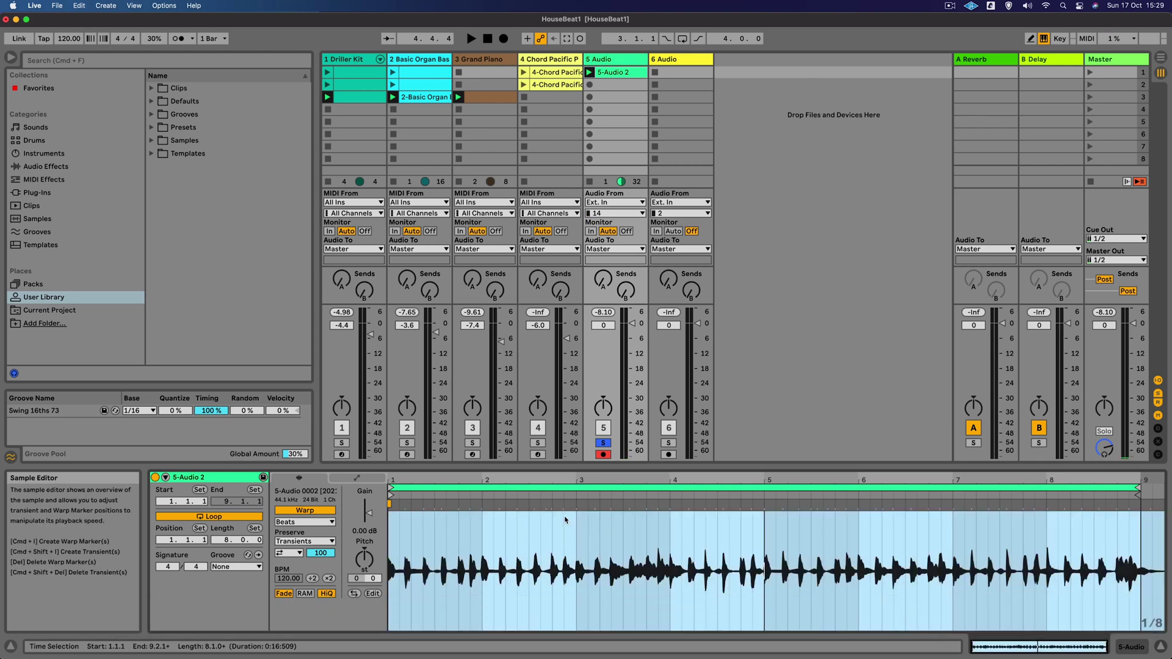
key(super+u)
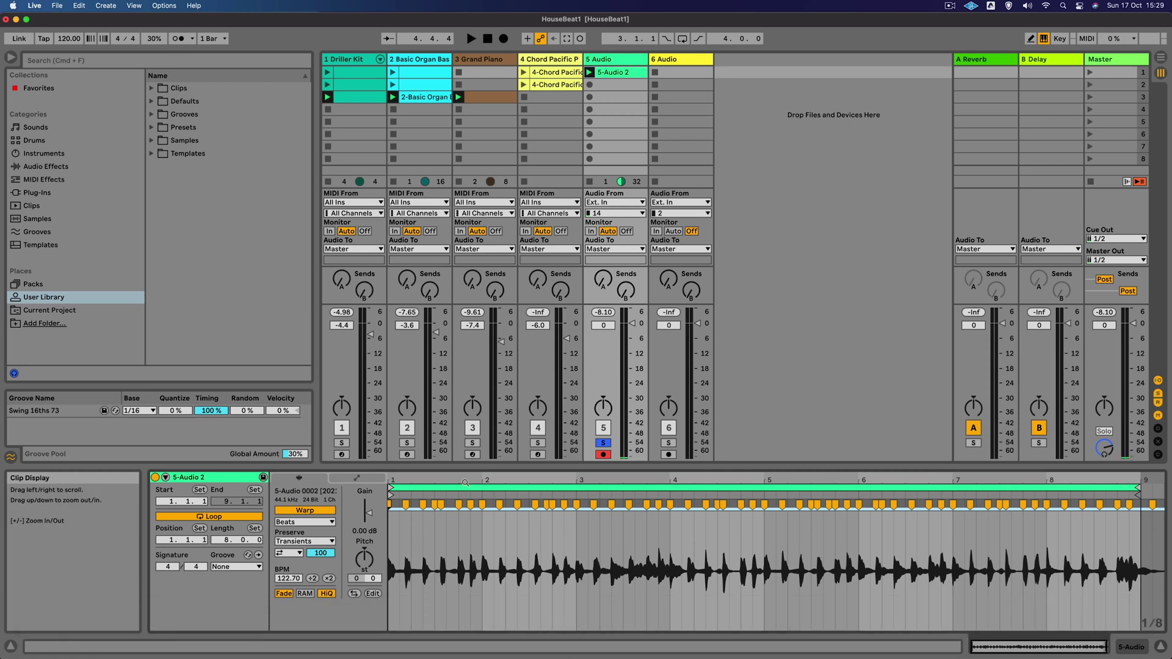
Quantize the melody clip to 1/16 at 100%, apply Swing 16ths 73, and play it
key(super+shift+u)
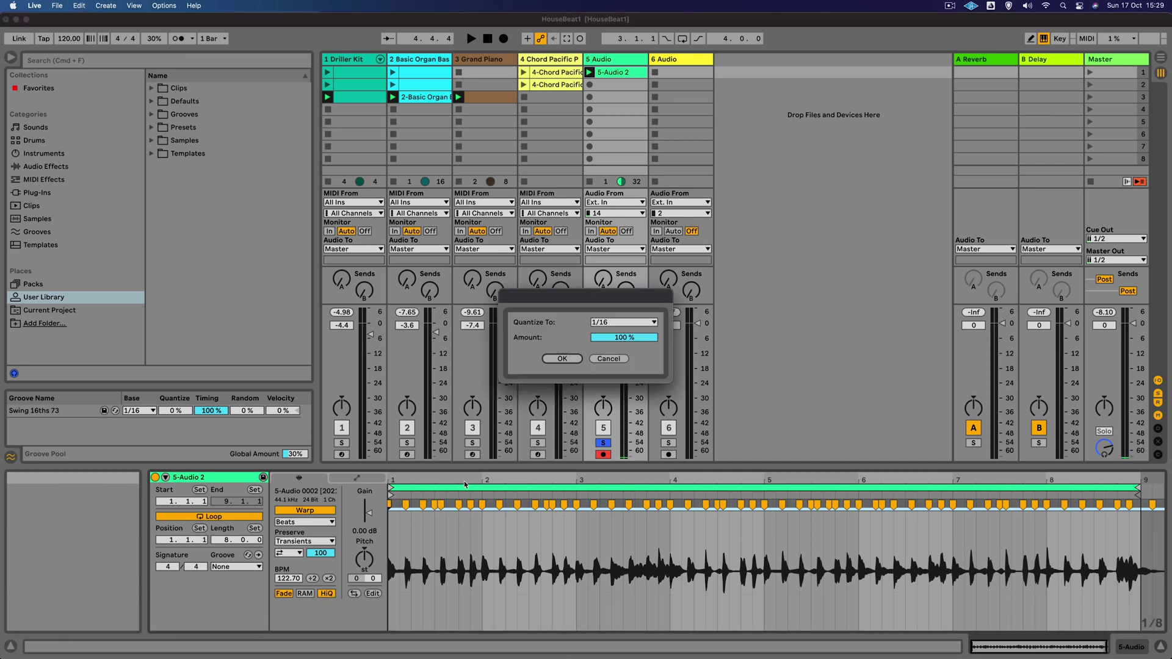
click(577, 361)
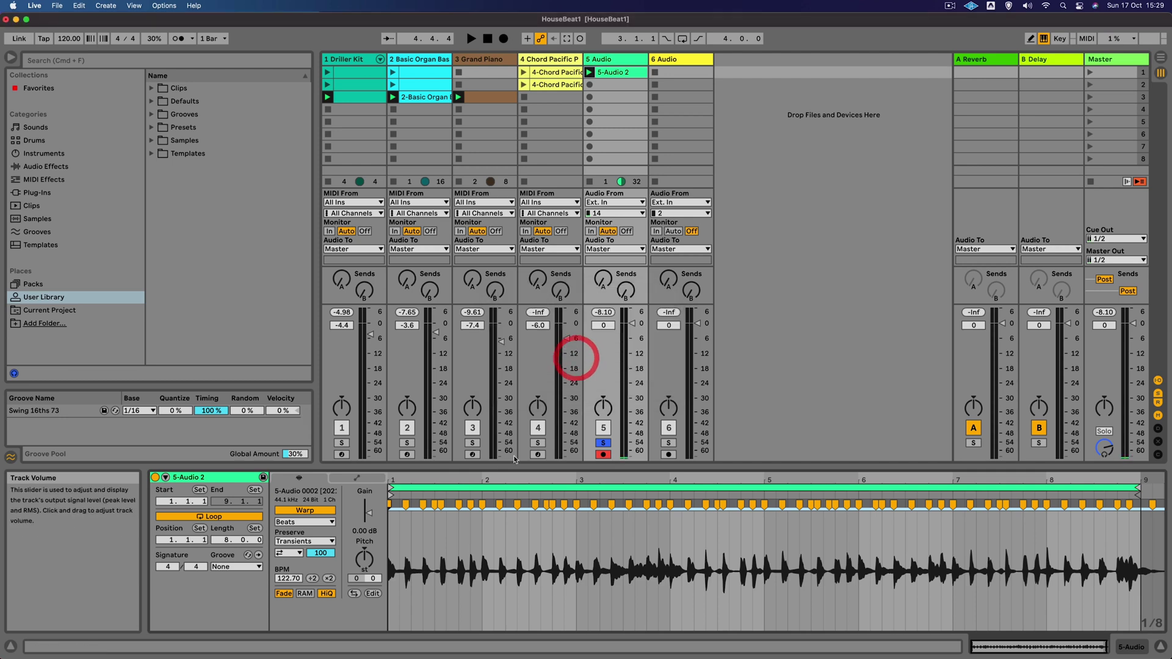
click(254, 570)
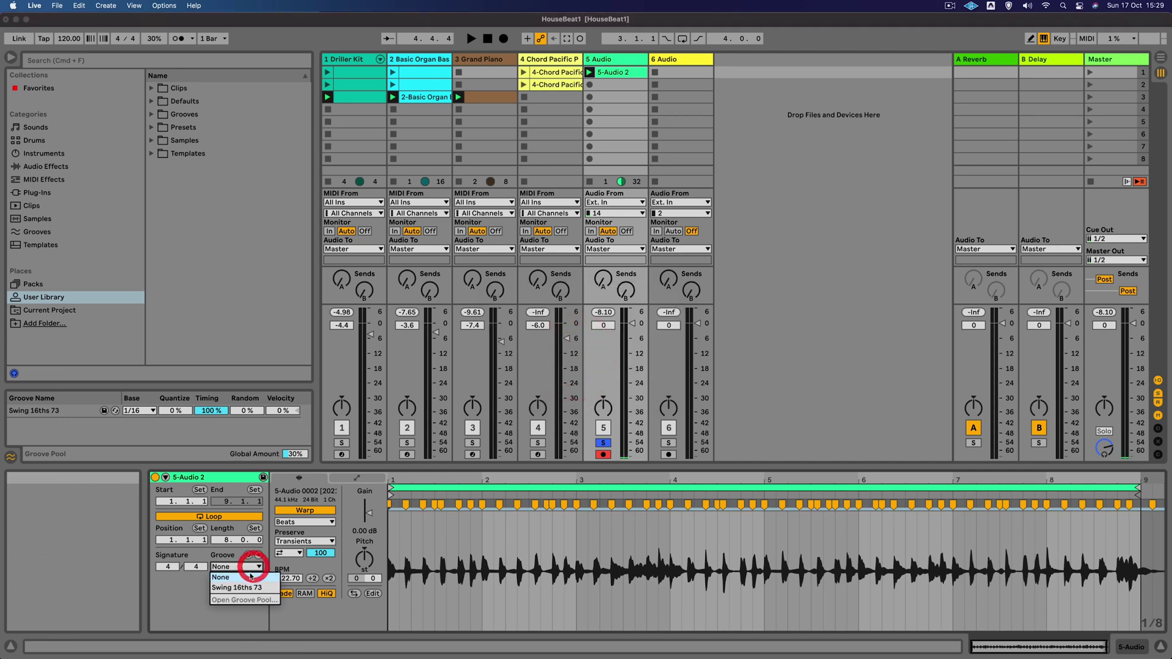
click(247, 583)
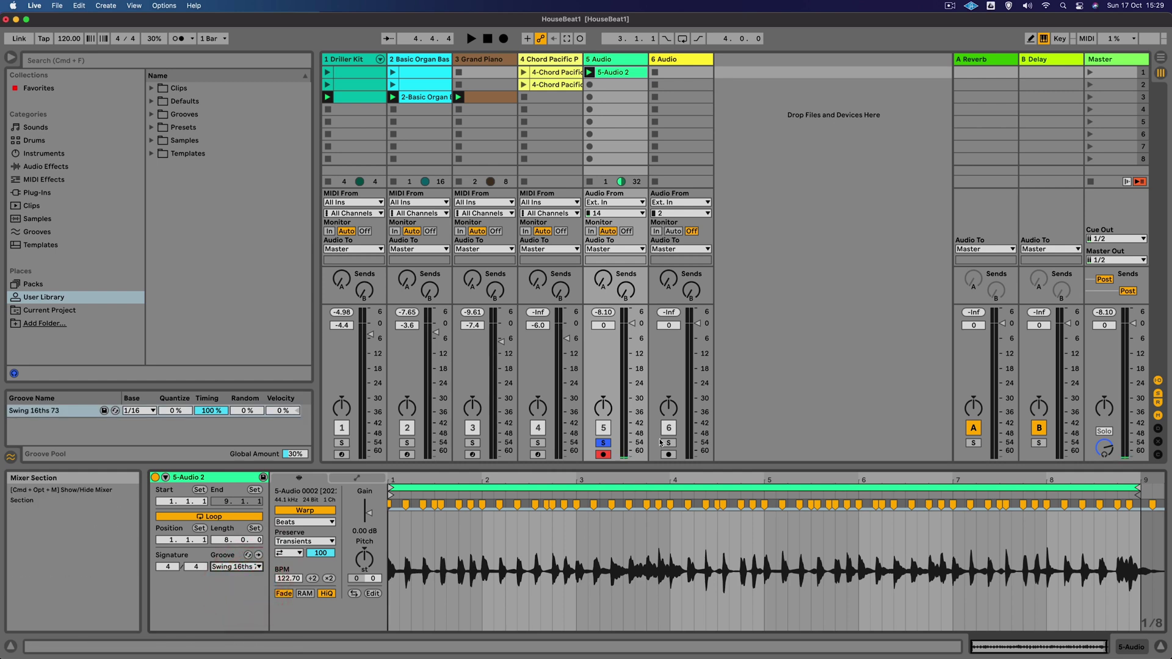
key(space)
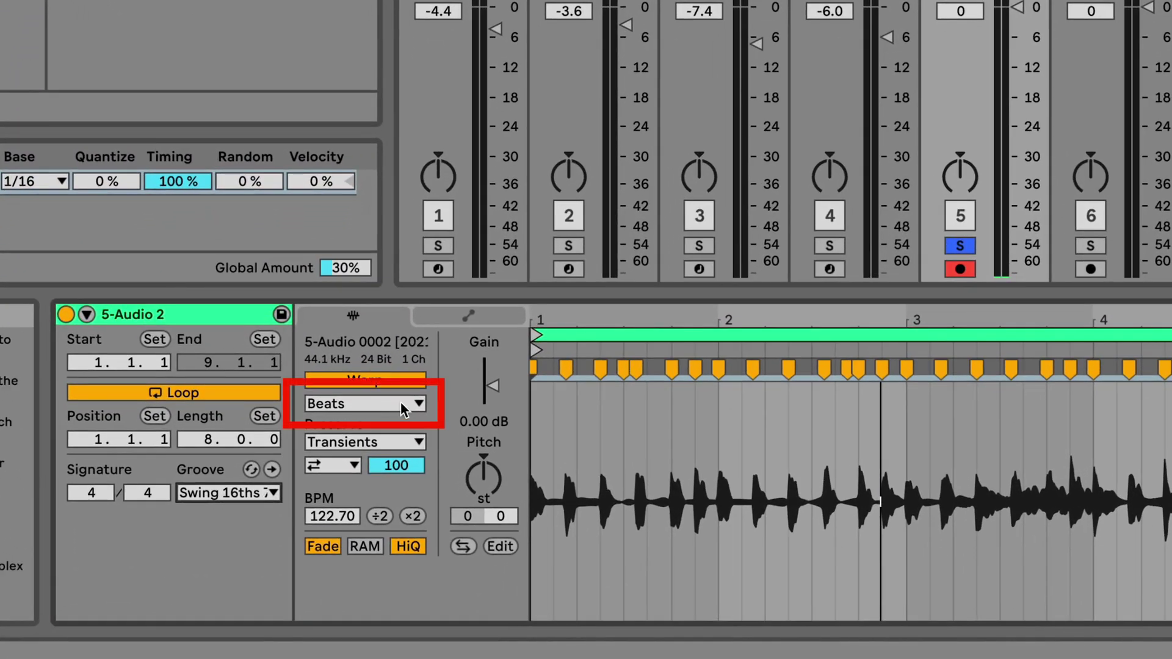
Set the melody clip's warp mode to Complex, play it, and unsolo track 5
click(400, 403)
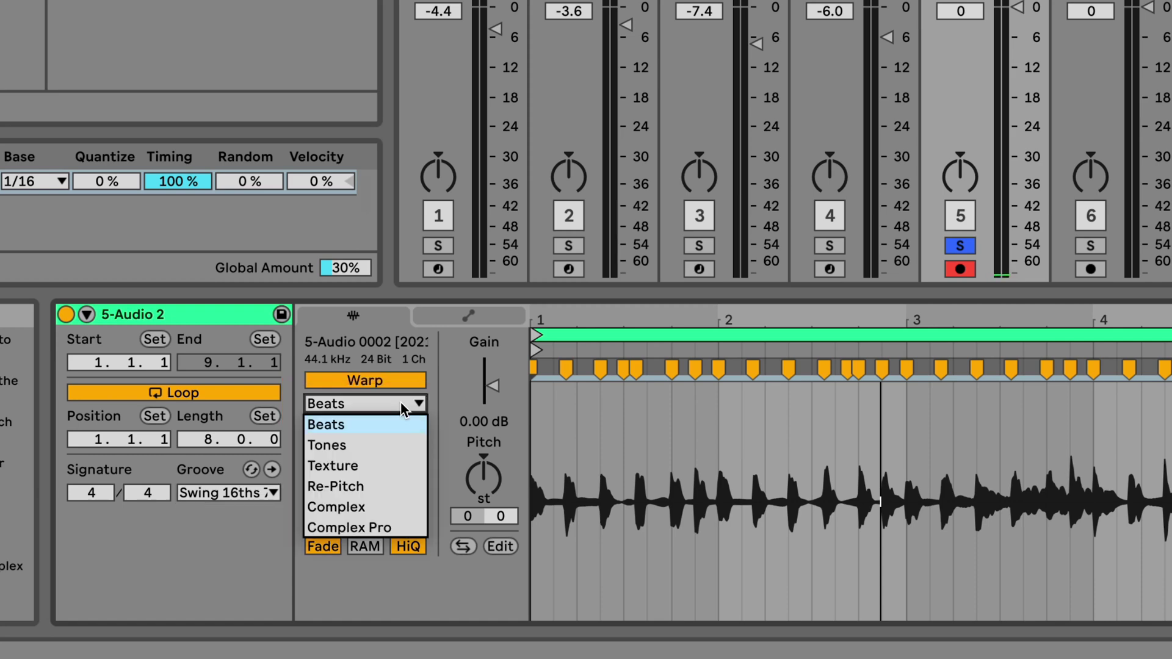
click(378, 507)
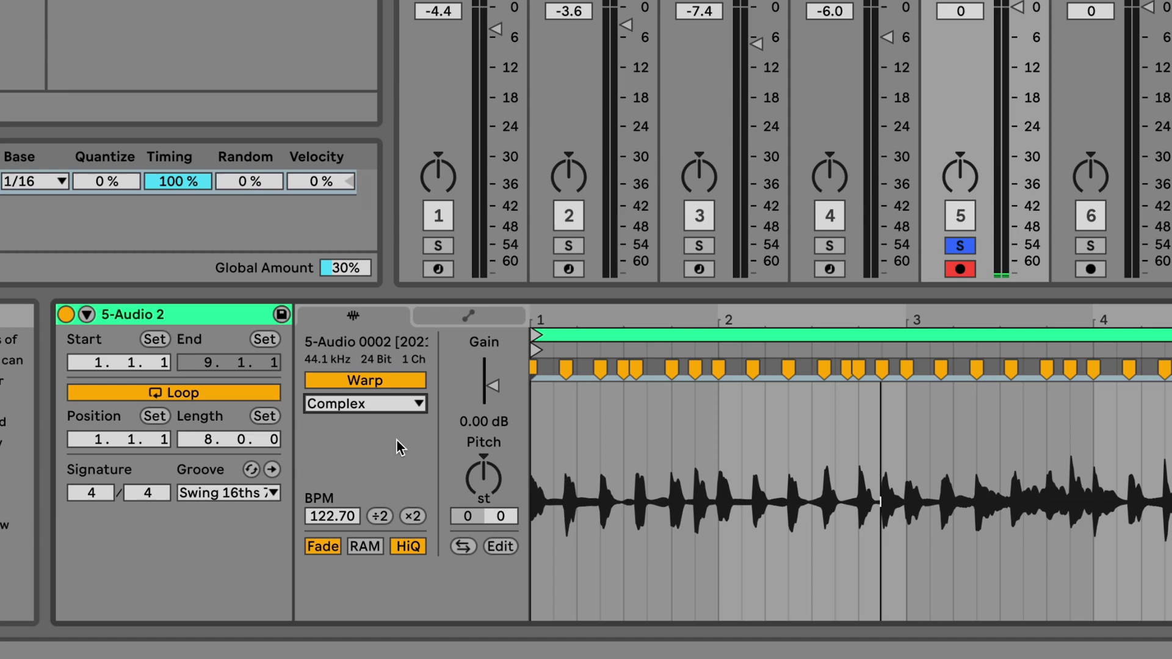
key(space)
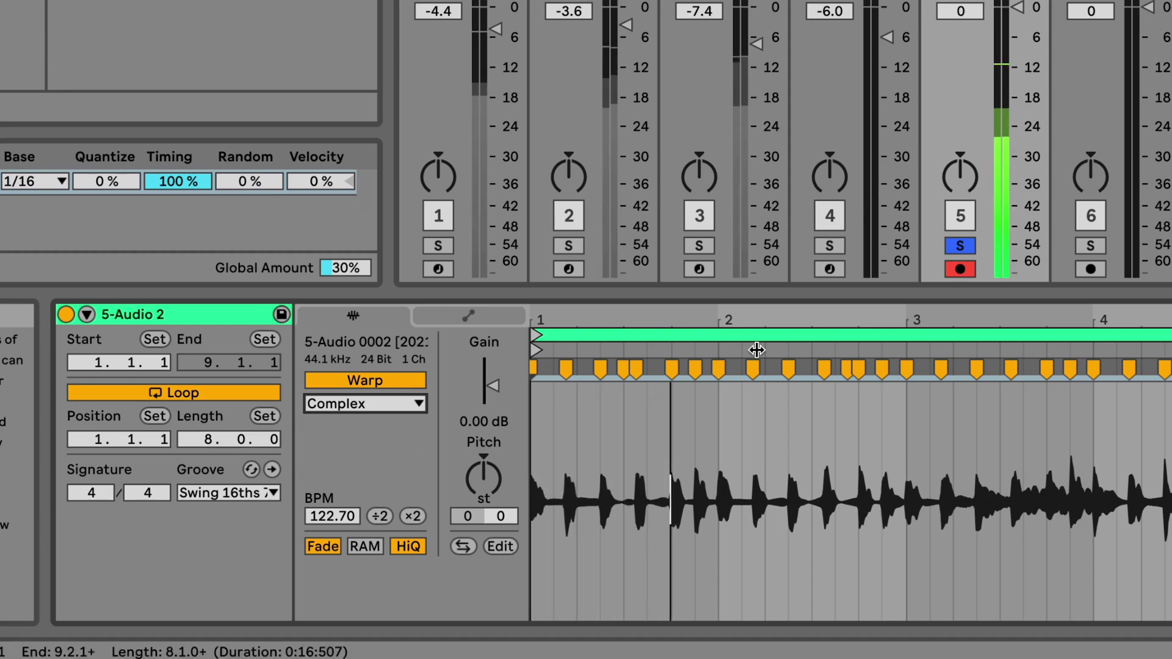
click(960, 245)
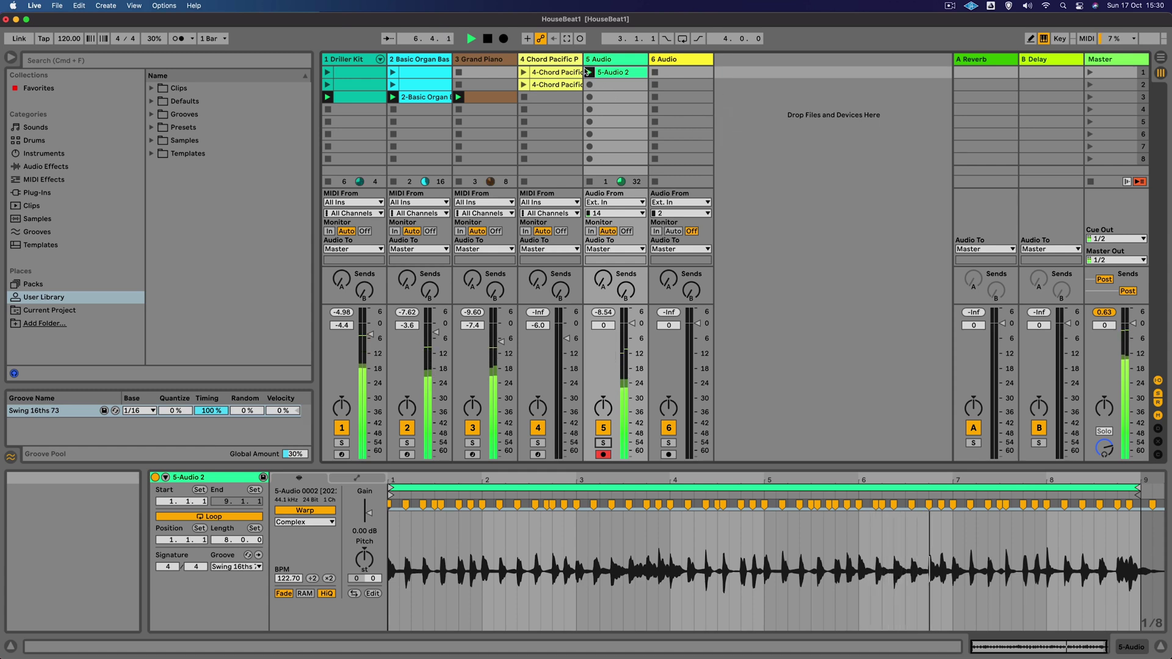
Duplicate the 5-Audio 2 clip into track 5's slot 2 and launch scene 2
click(615, 73)
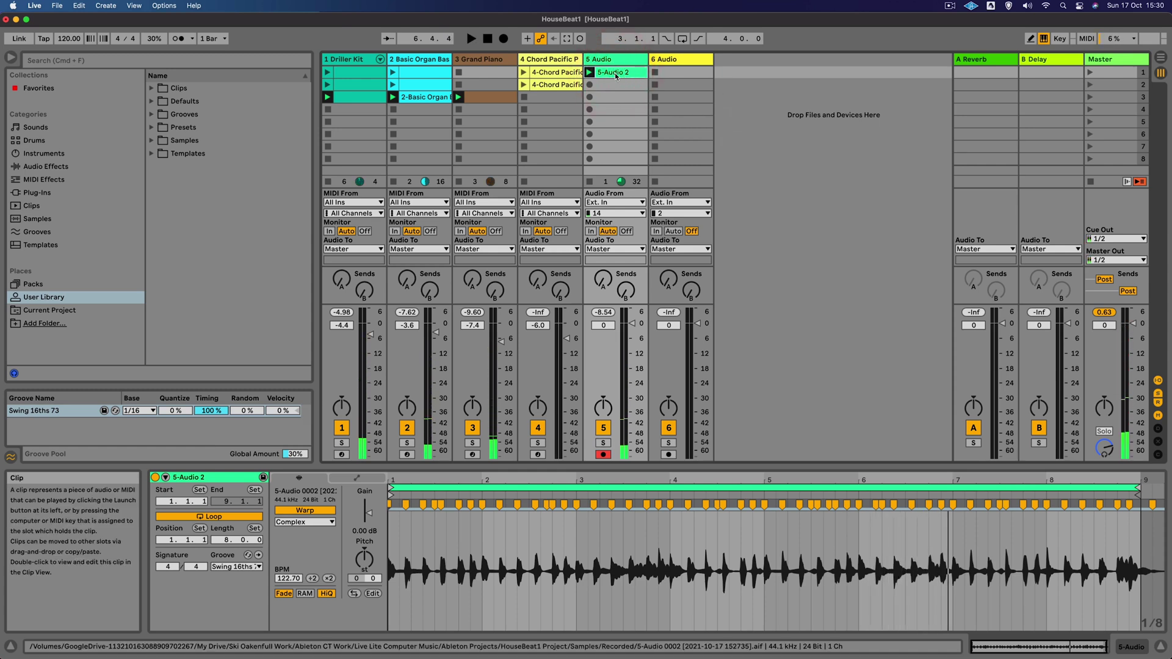
key(super+d)
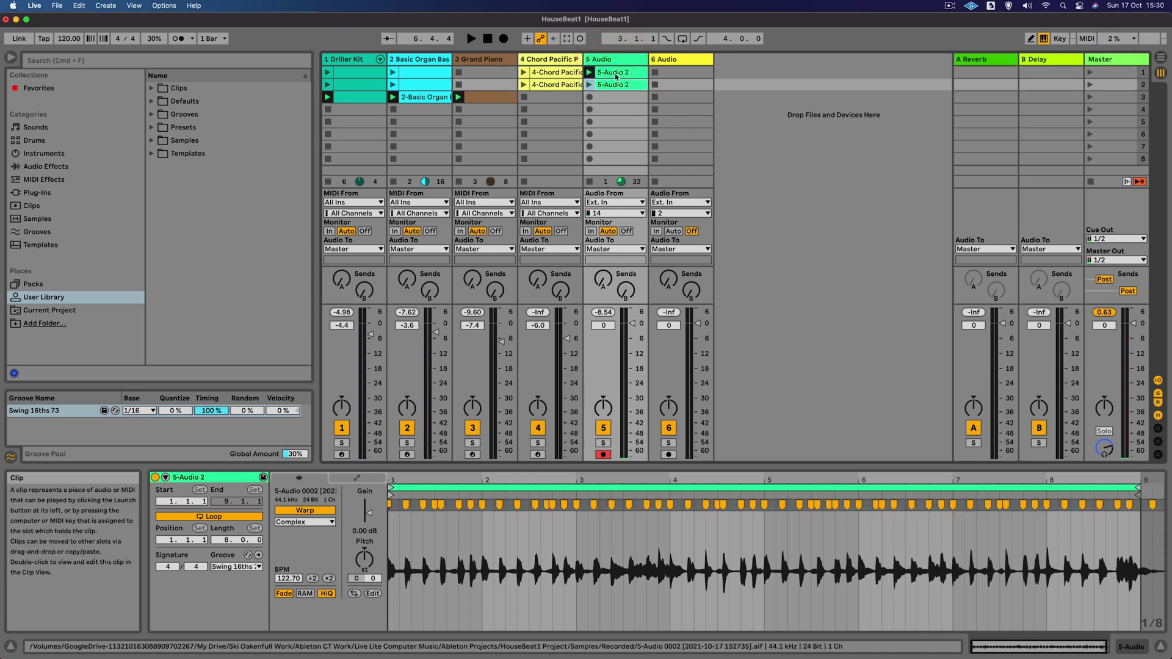
click(1090, 84)
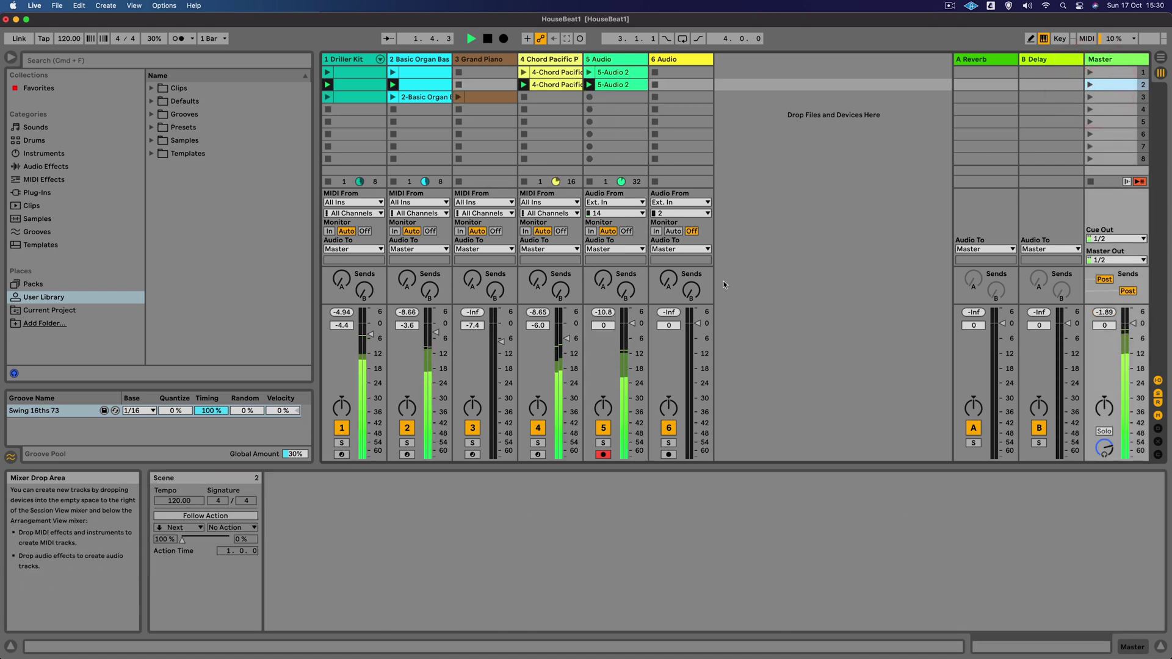